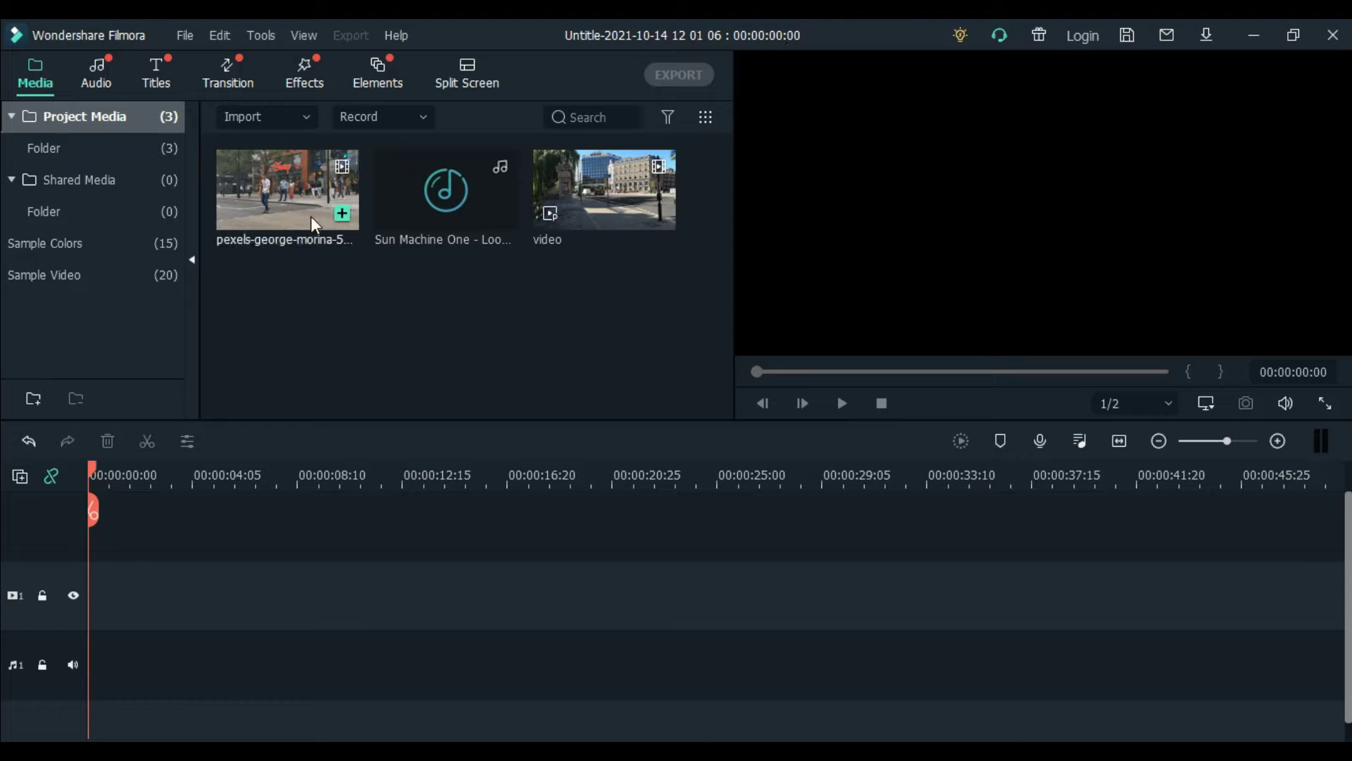
Step: Place the pexels street clip on video track 1 and preview its ending
drag(287, 211, 28, 624)
click(579, 474)
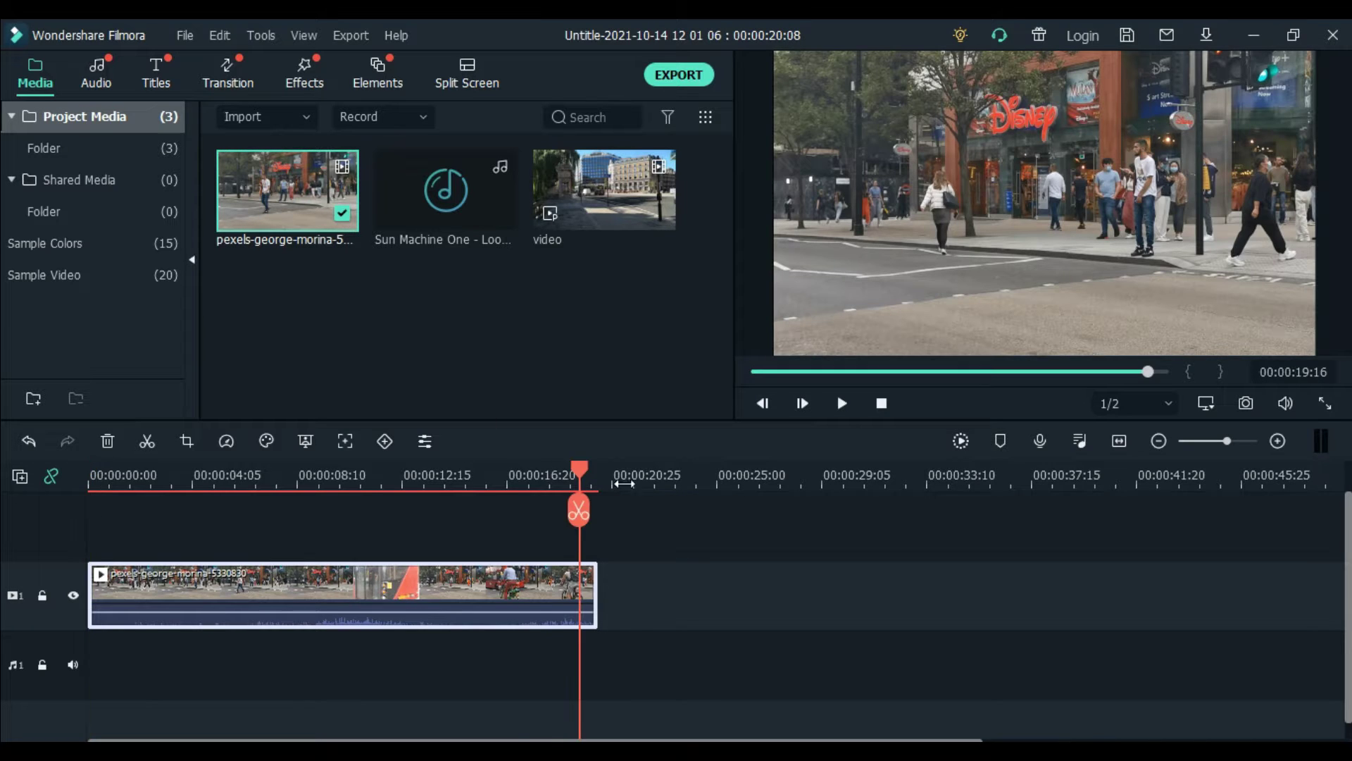
key(space)
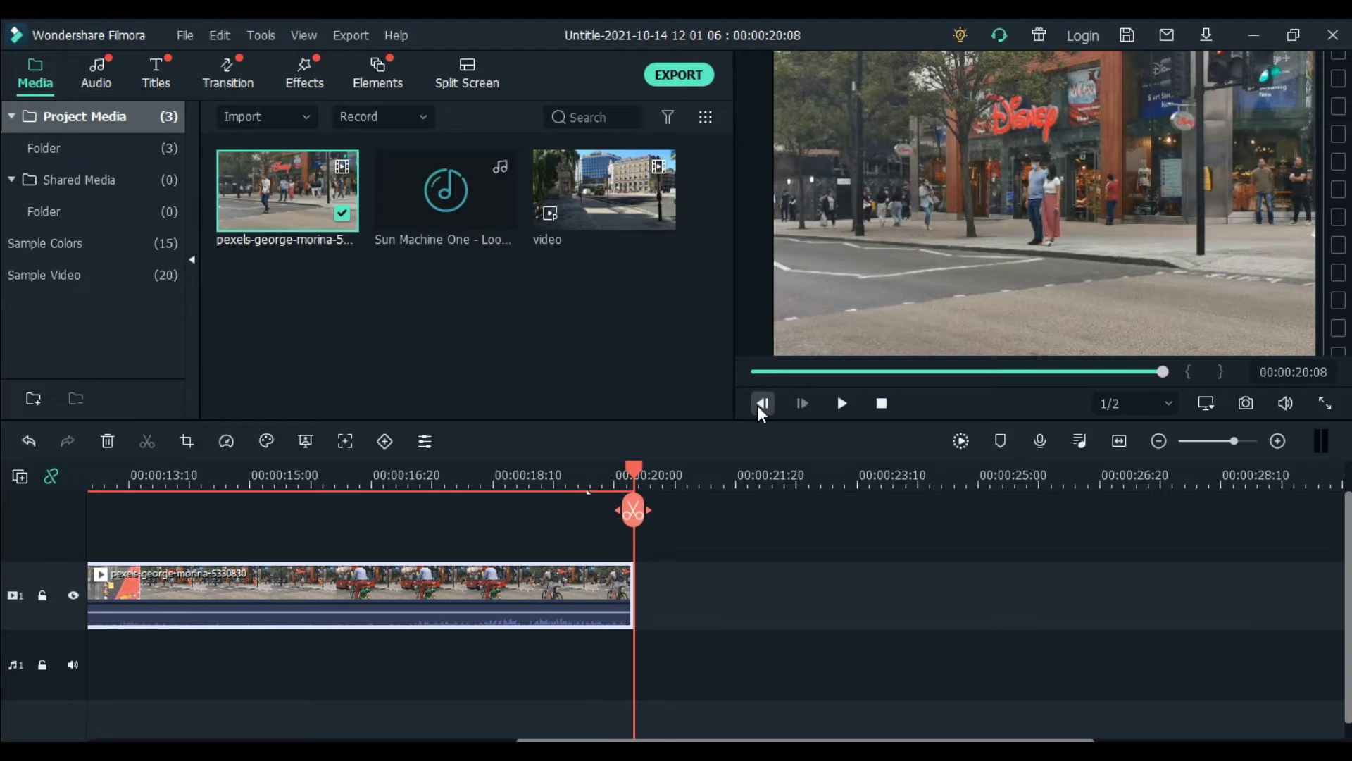
Step: Append the 'video' clip after the street clip, preview it, and zoom out to show both
drag(623, 201, 629, 599)
key(space)
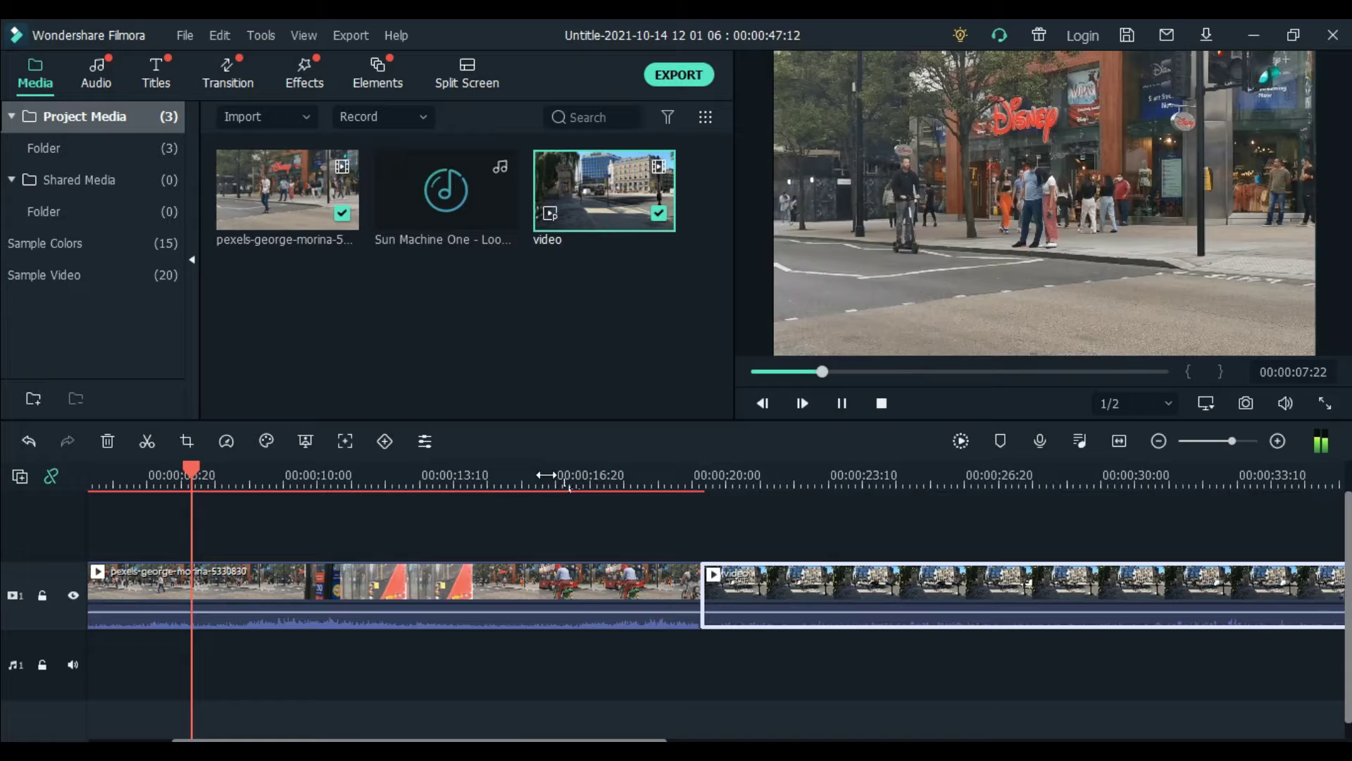
click(948, 475)
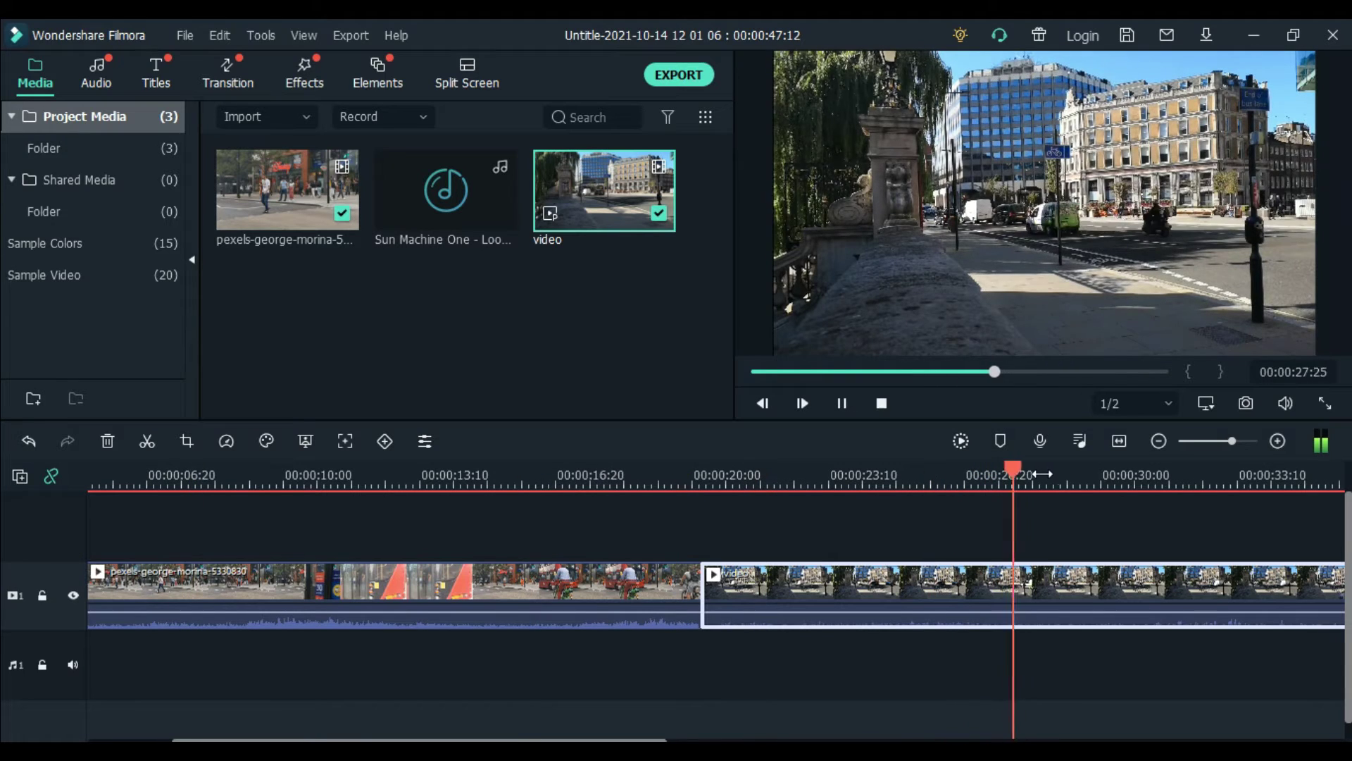
key(space)
drag(961, 483, 431, 483)
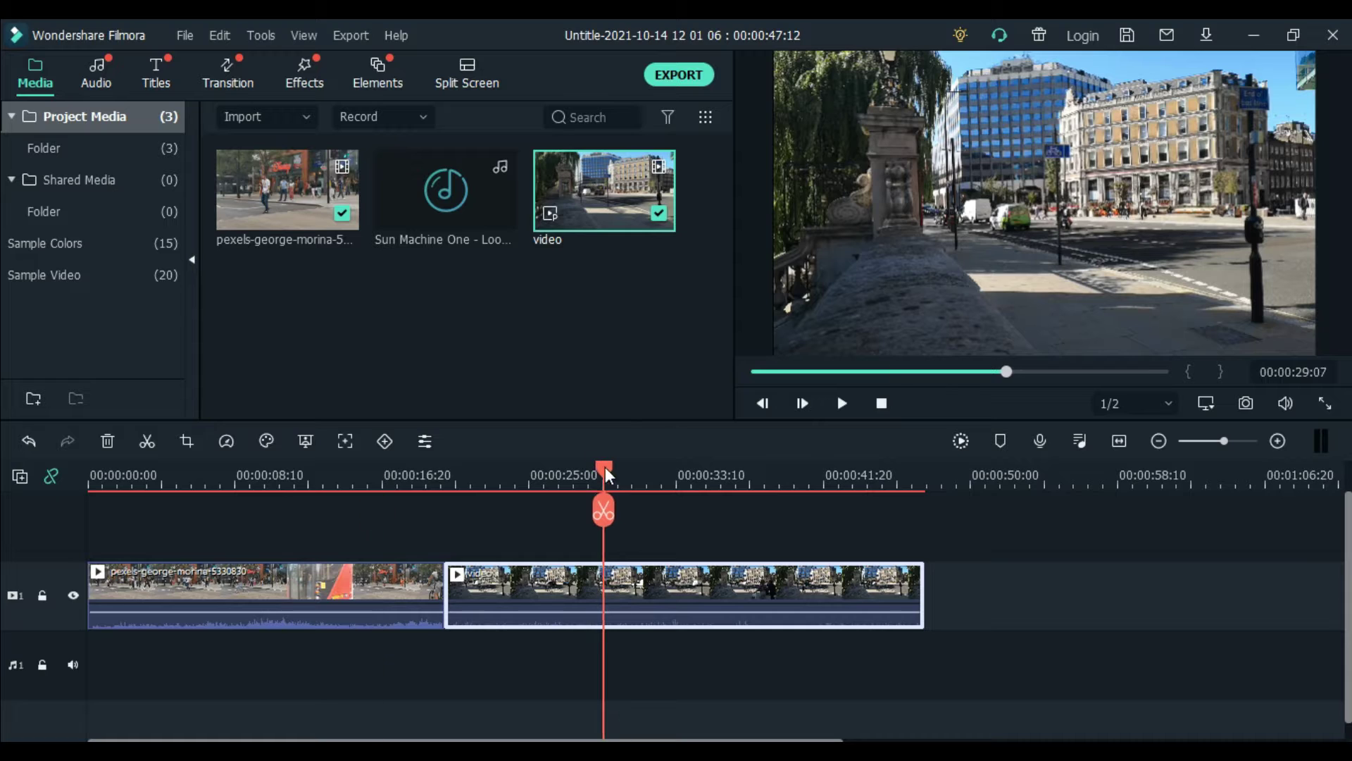
key(Home)
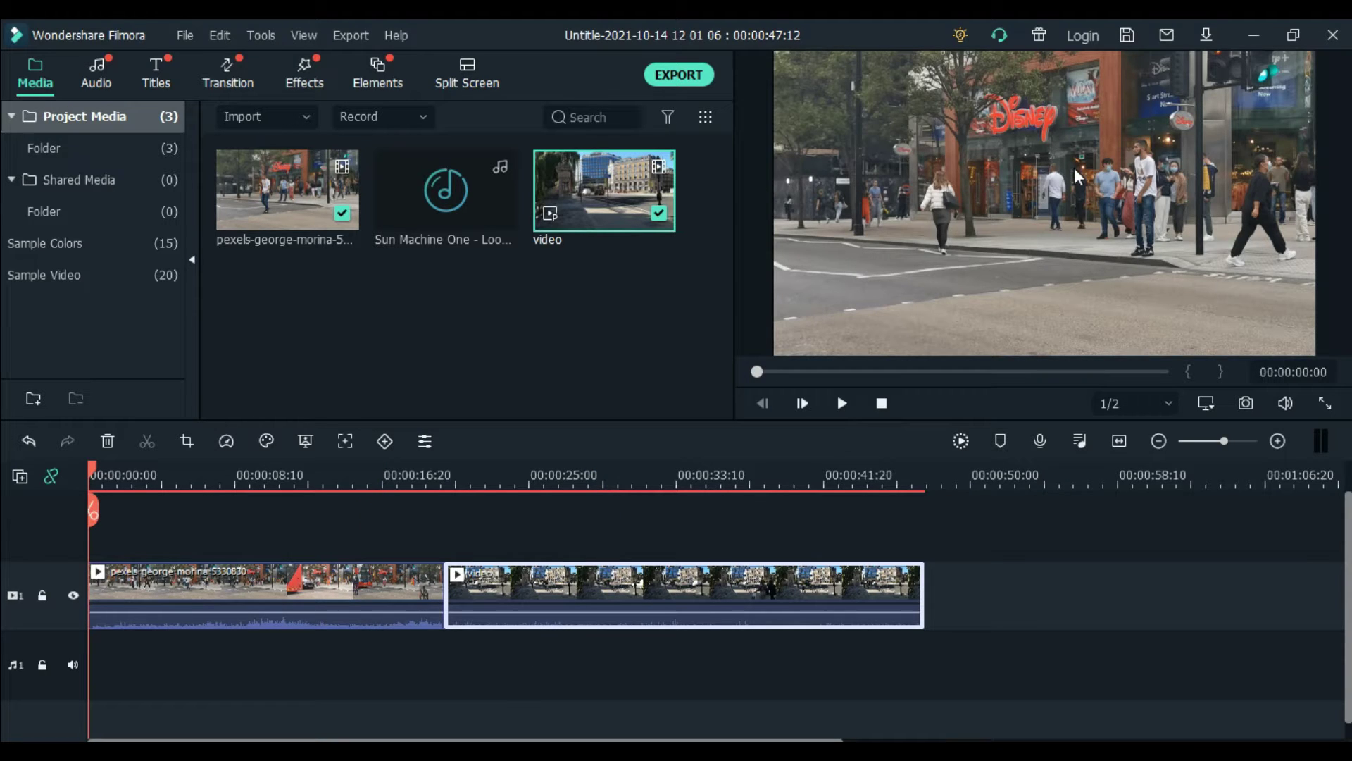
click(980, 142)
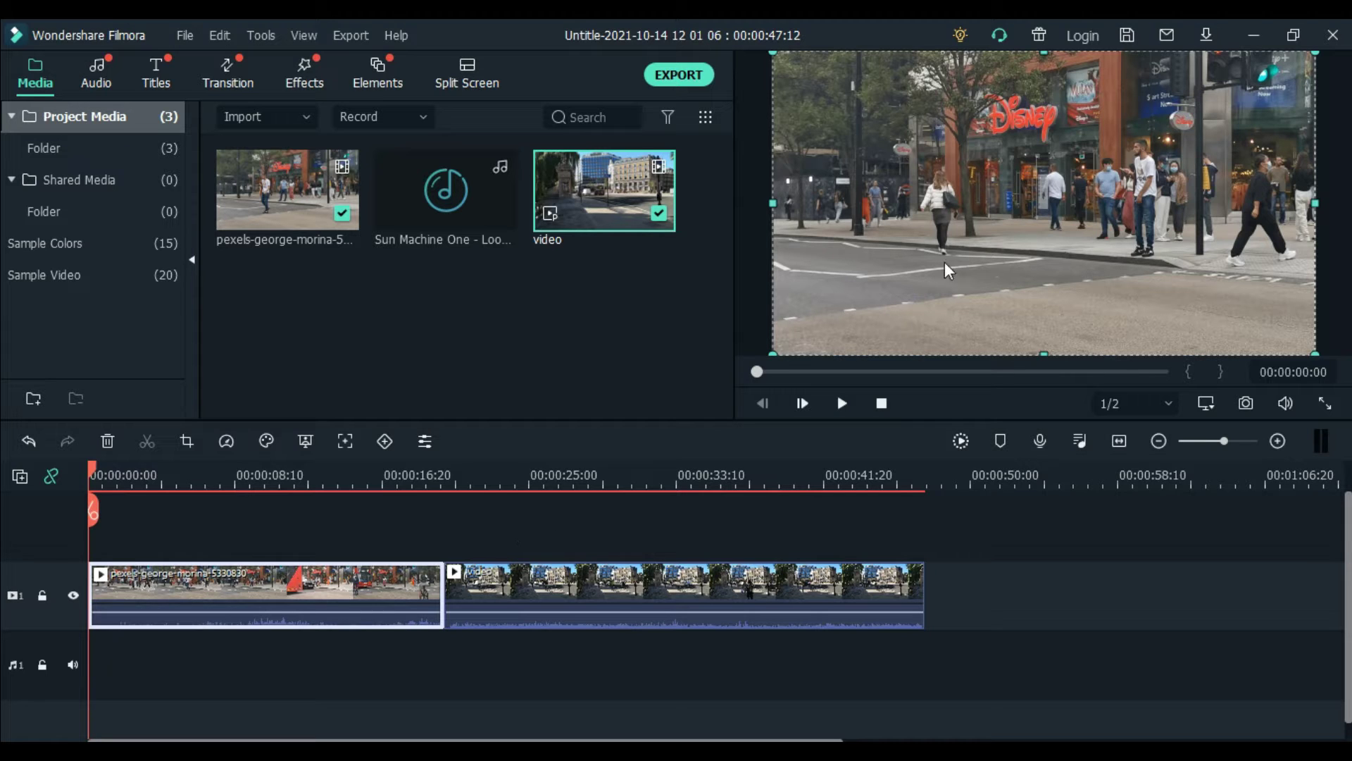
click(184, 35)
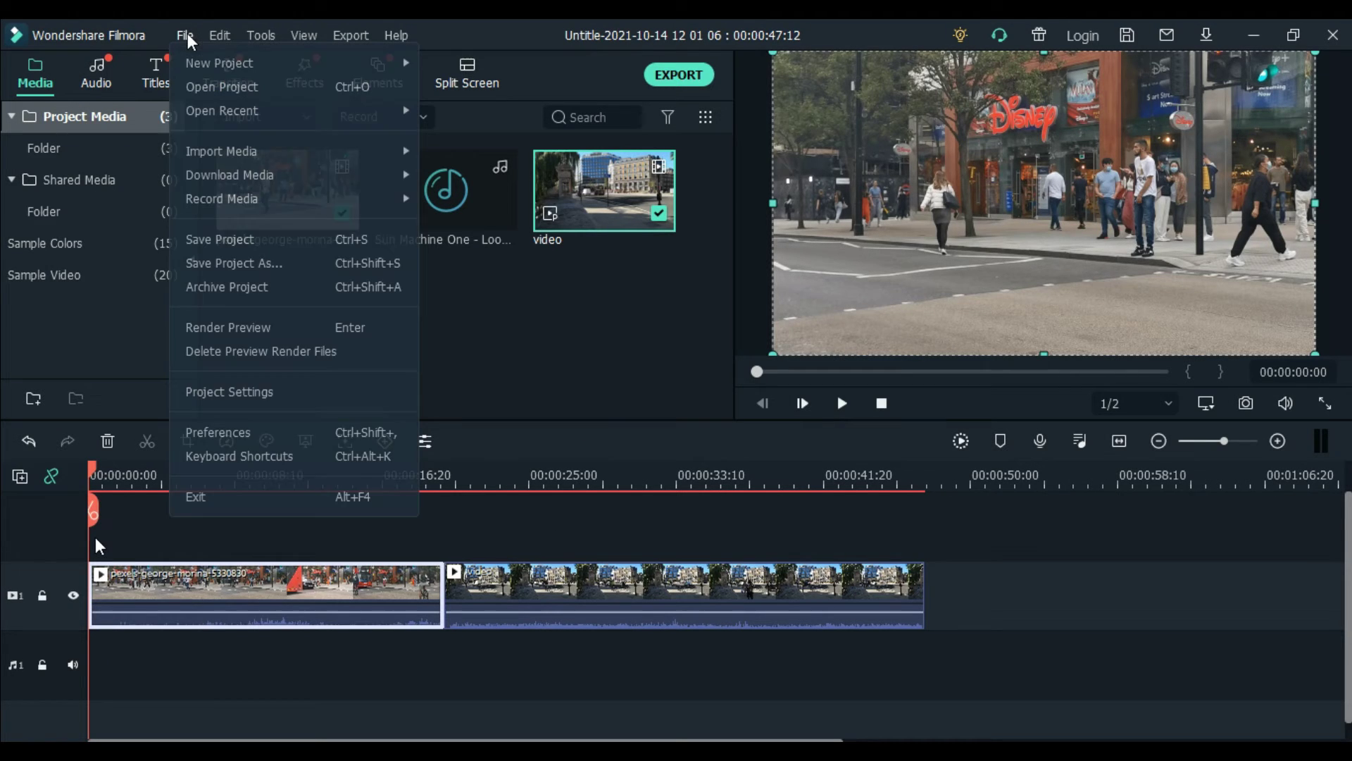
click(266, 394)
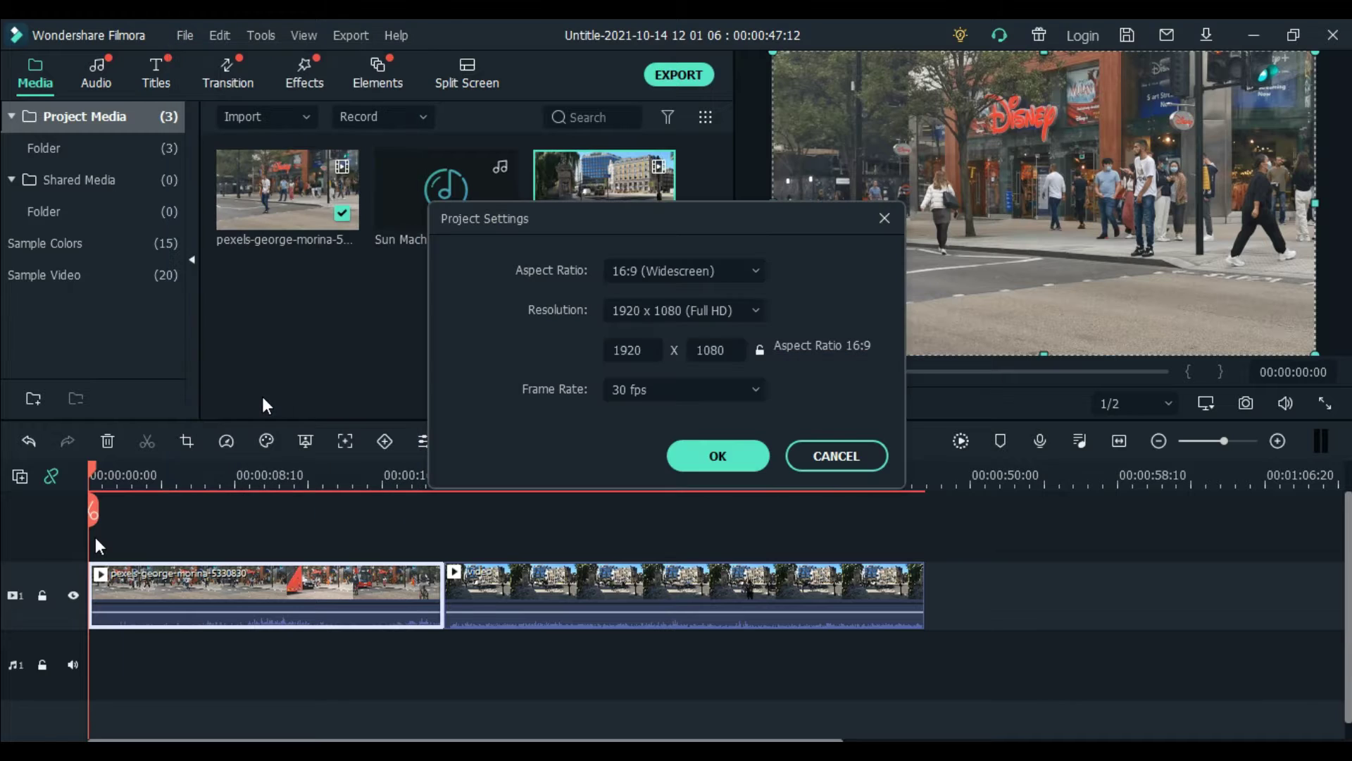
click(748, 273)
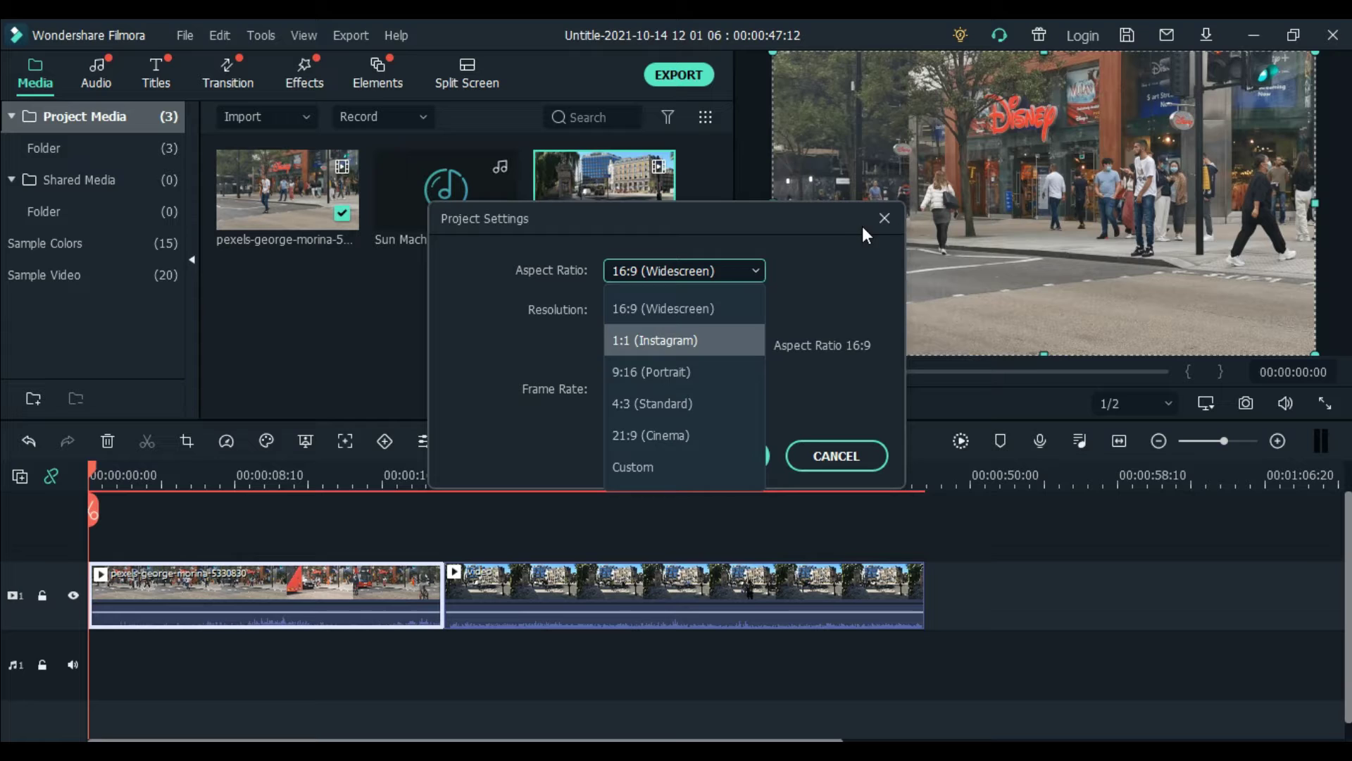
click(883, 220)
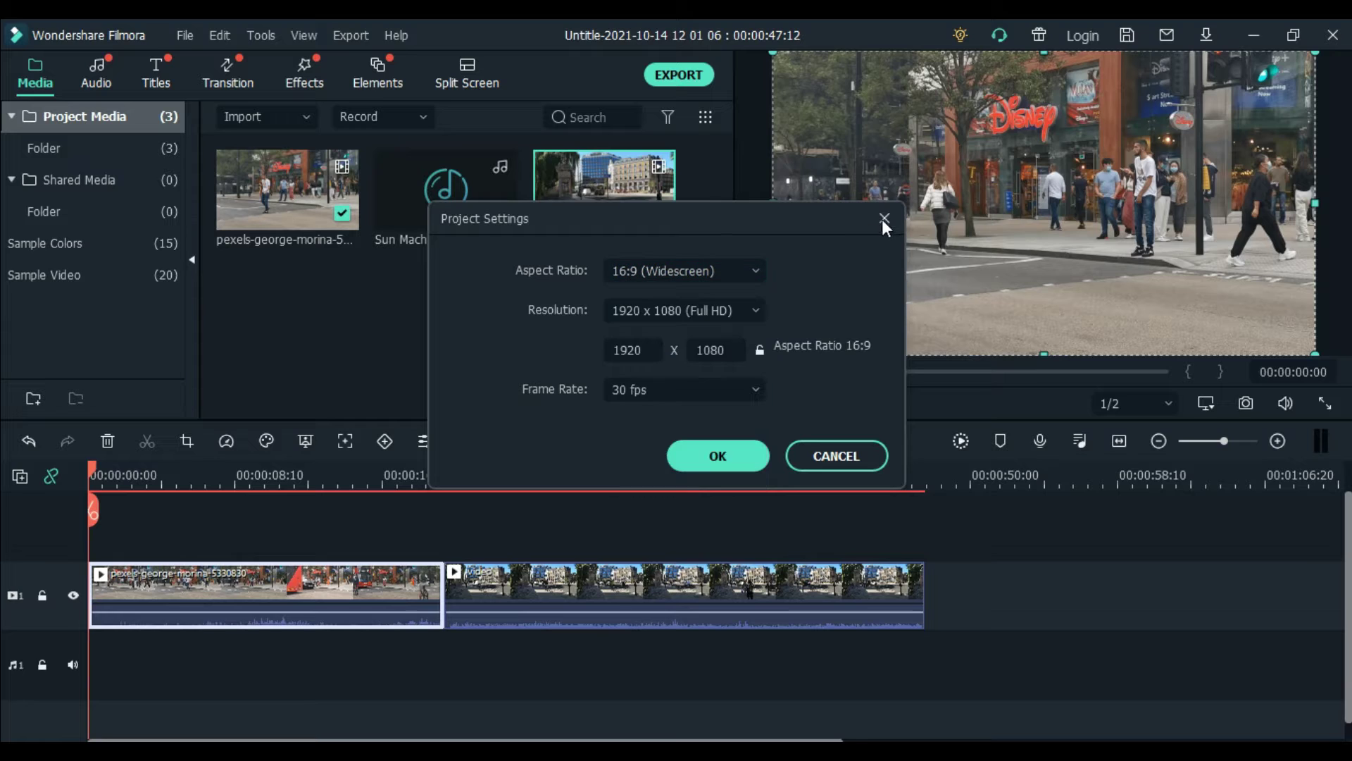
click(831, 455)
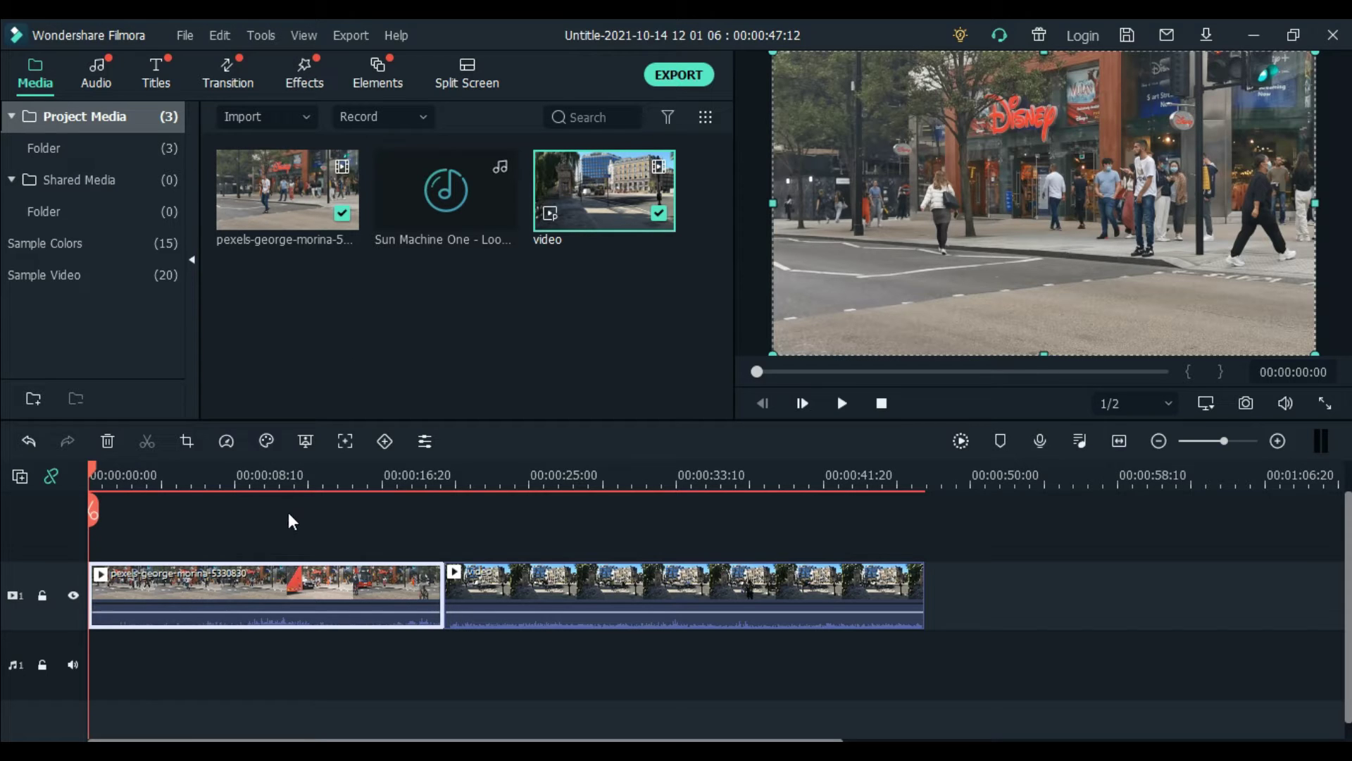
Step: Mute the audio of the pexels street clip and the 'video' clip
right_click(310, 599)
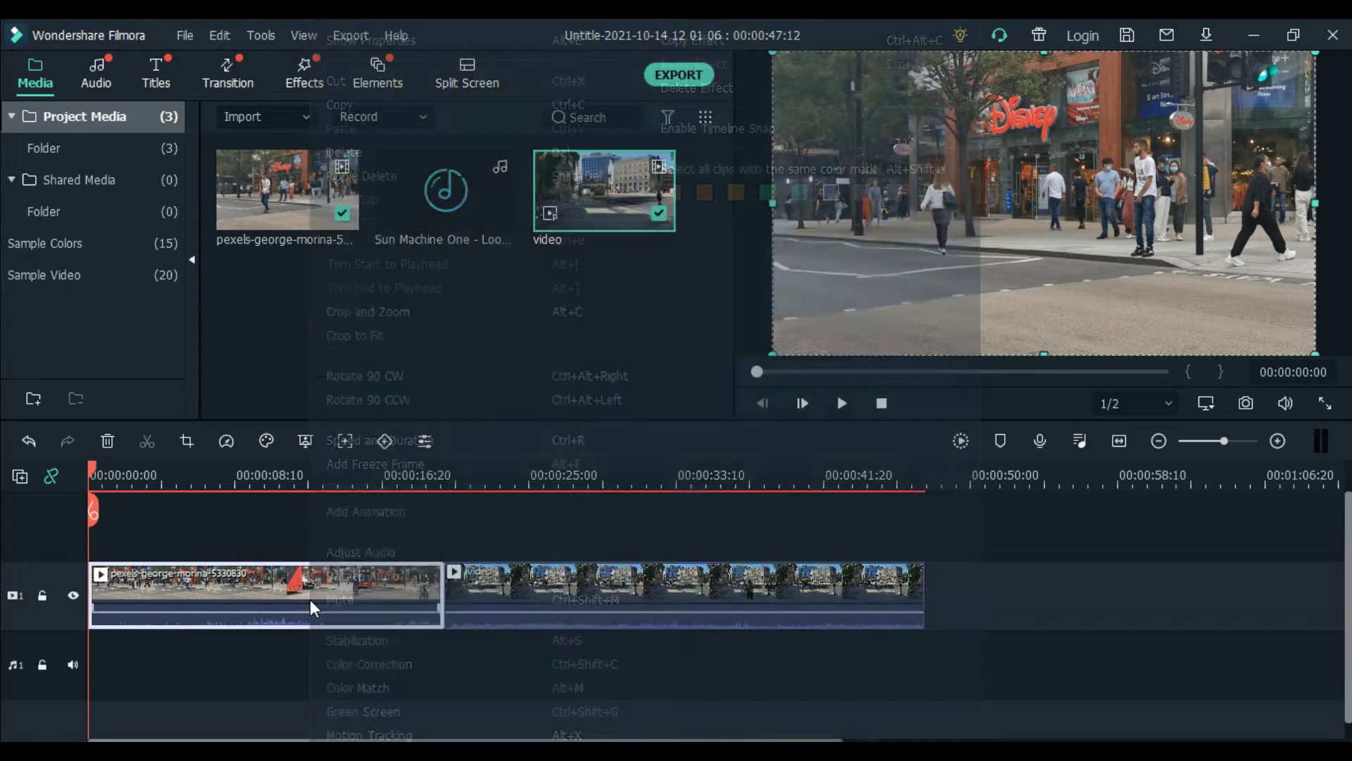
click(345, 600)
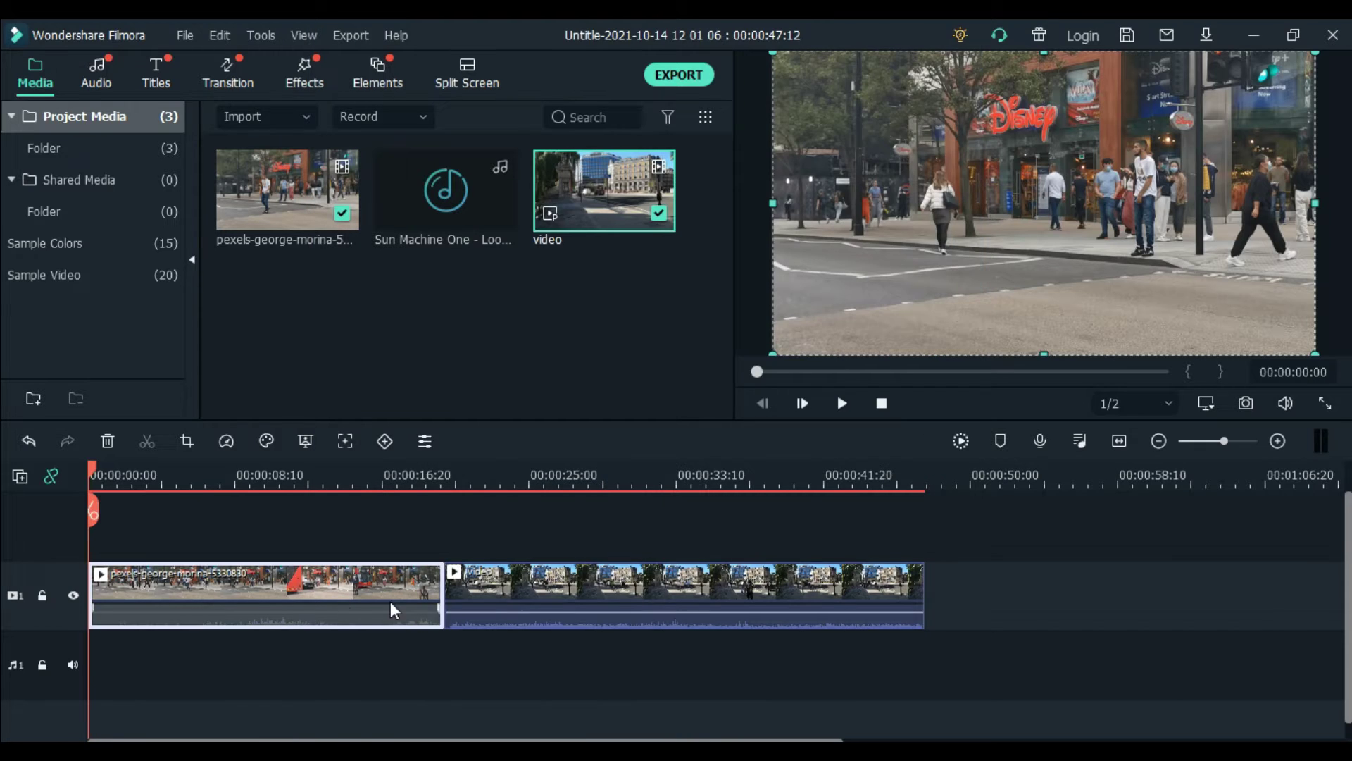
click(505, 586)
right_click(505, 586)
click(539, 596)
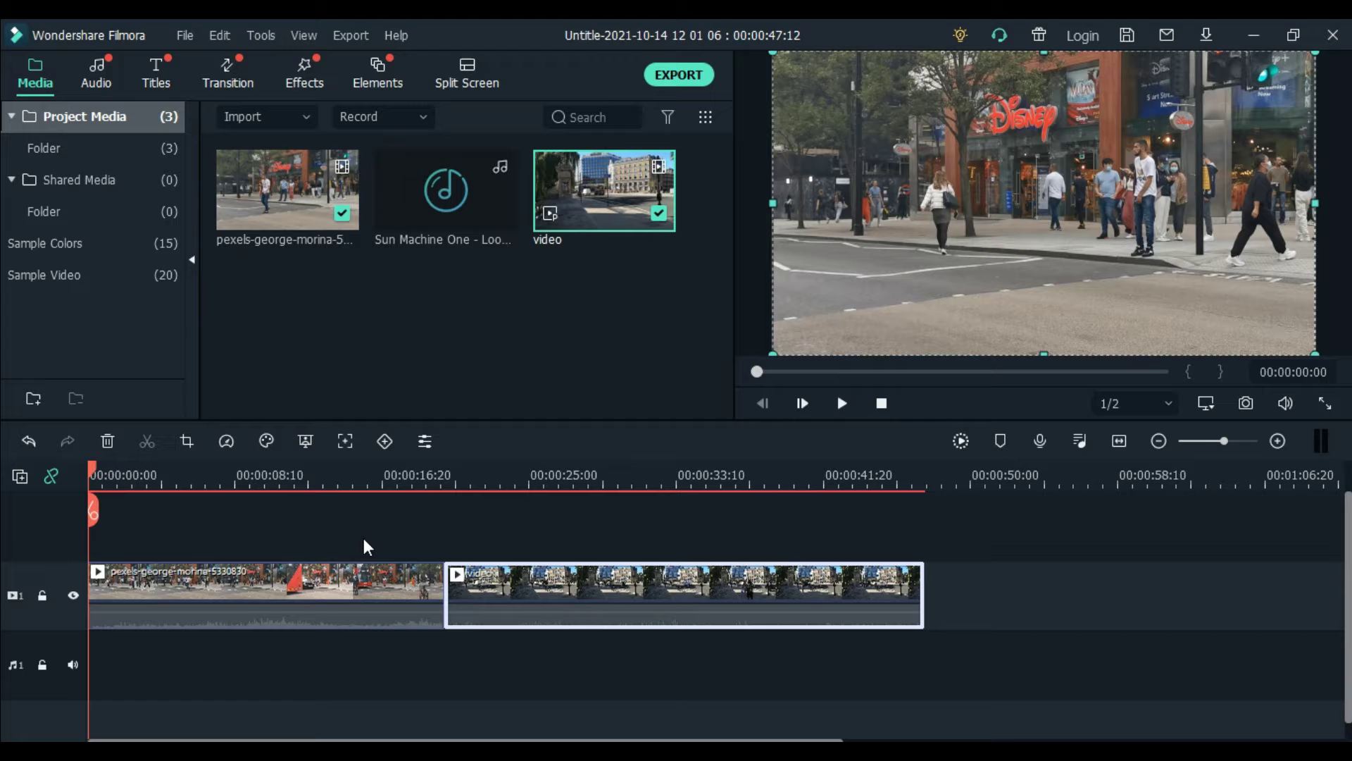
click(363, 588)
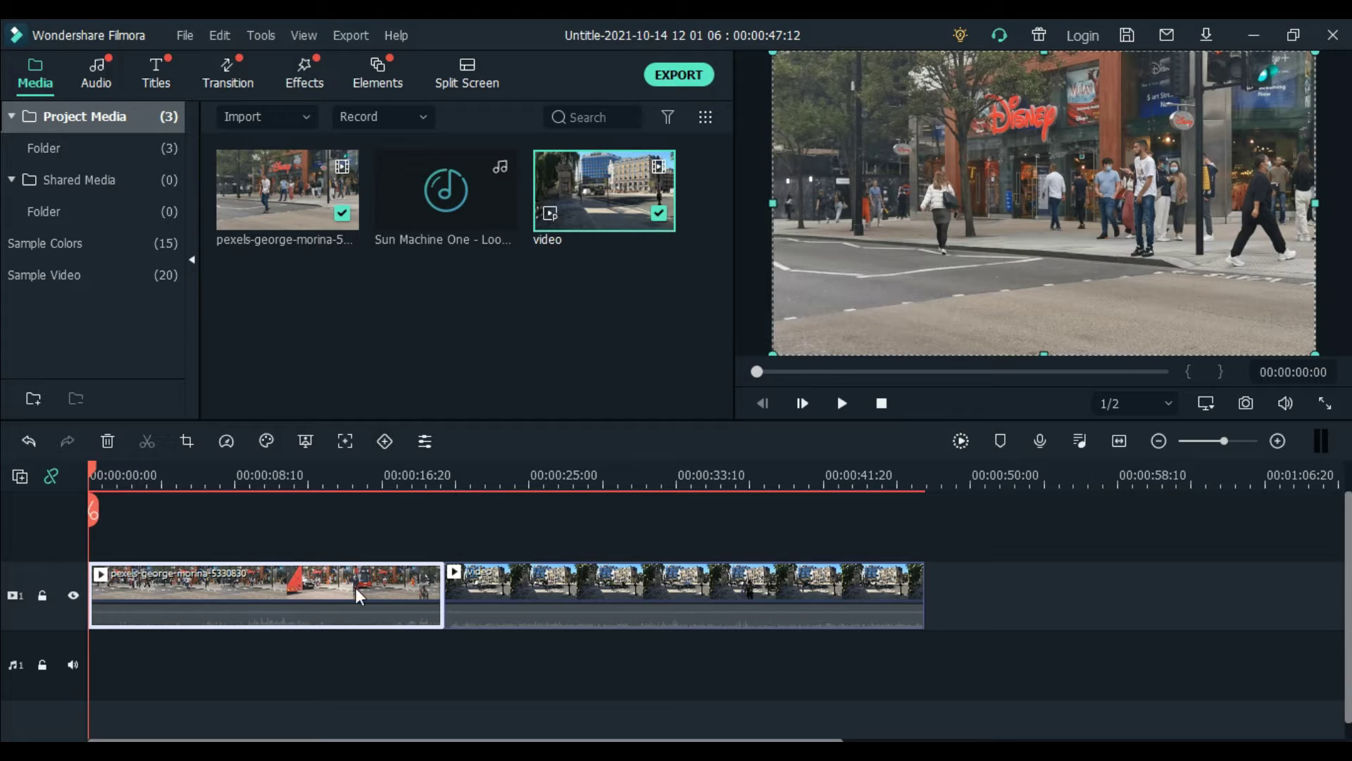
mouse_move(341, 613)
Step: Add a Grey sample colour clip on a new track above the street footage
click(53, 247)
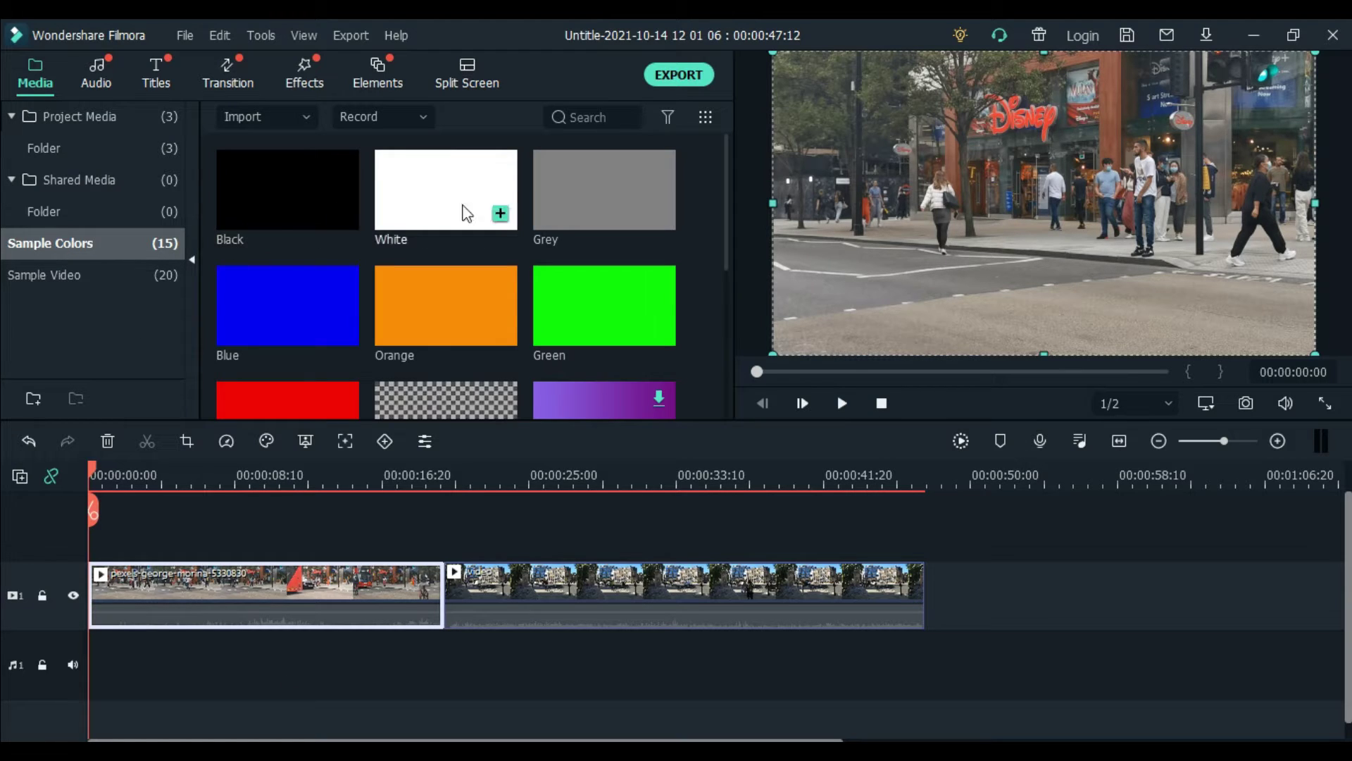
click(611, 191)
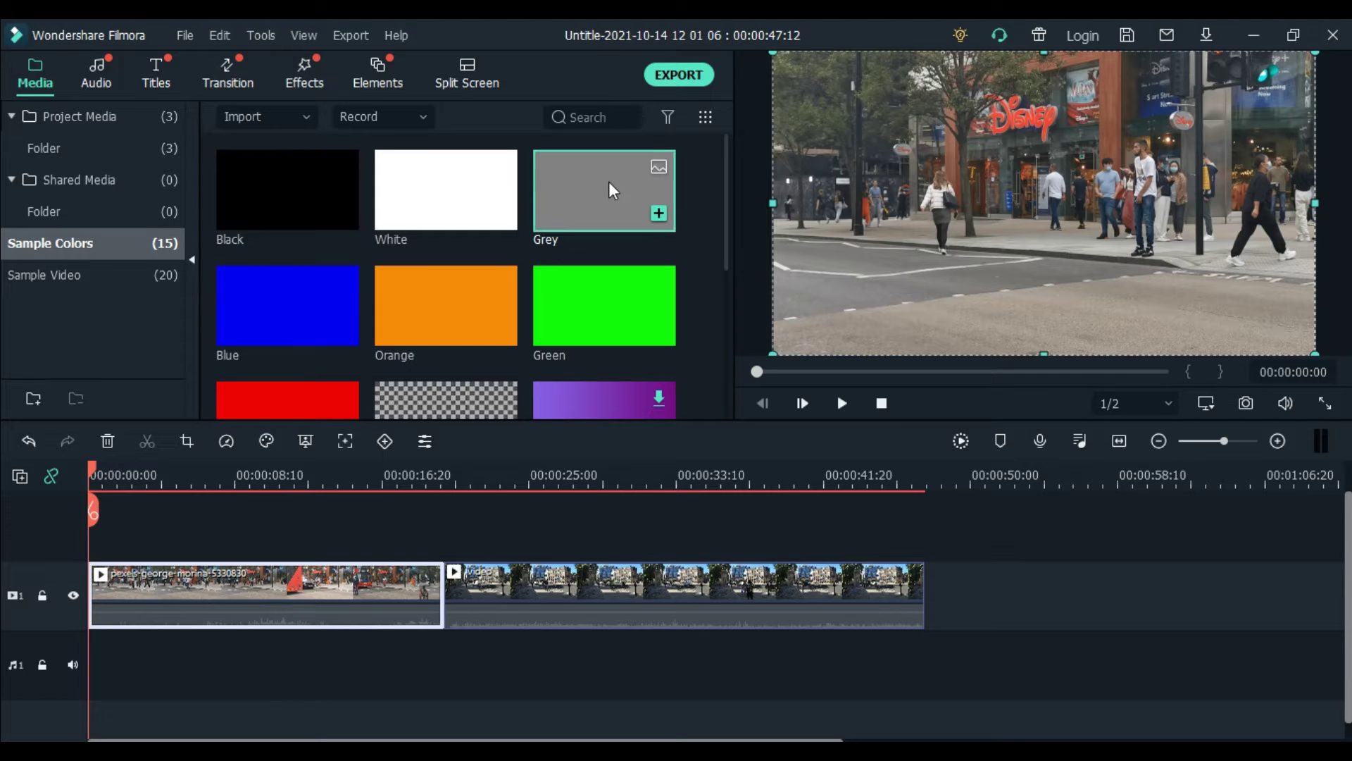
drag(613, 190, 9, 546)
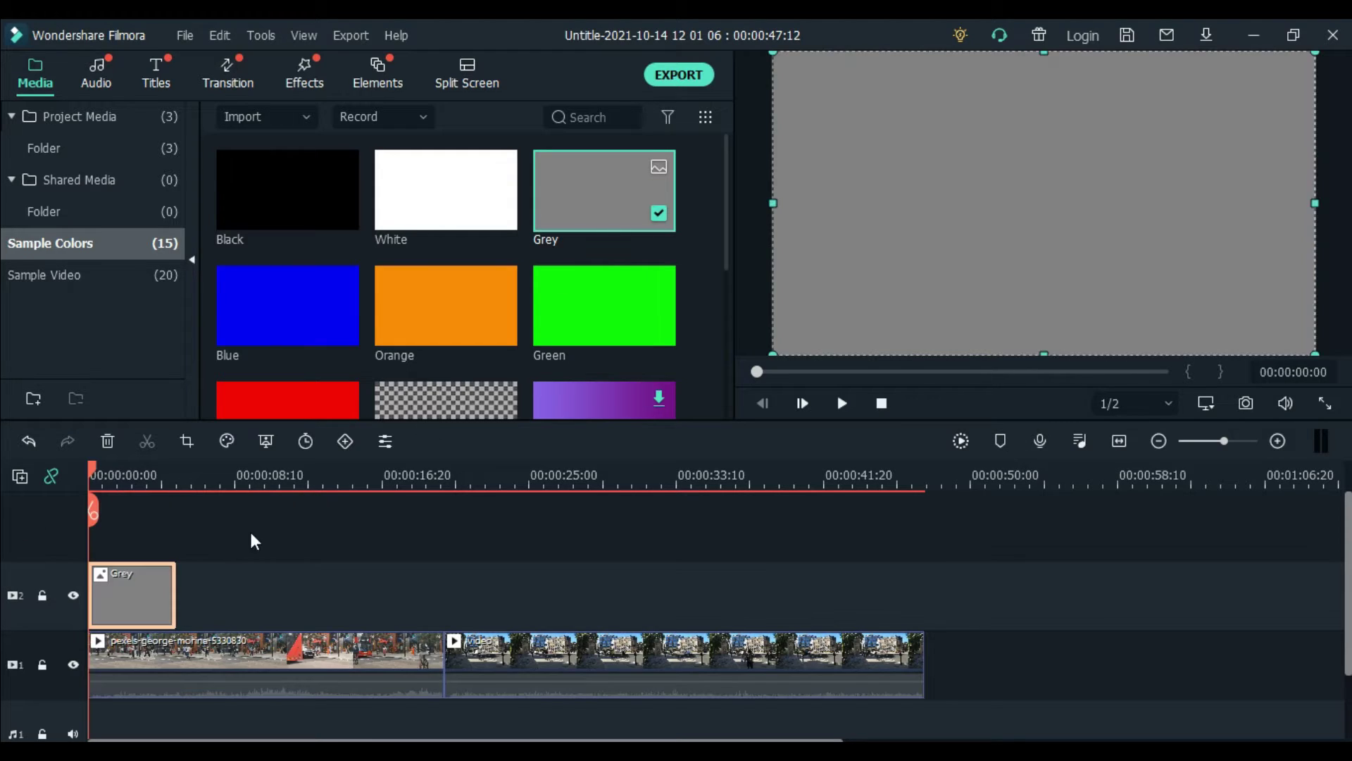
double_click(118, 605)
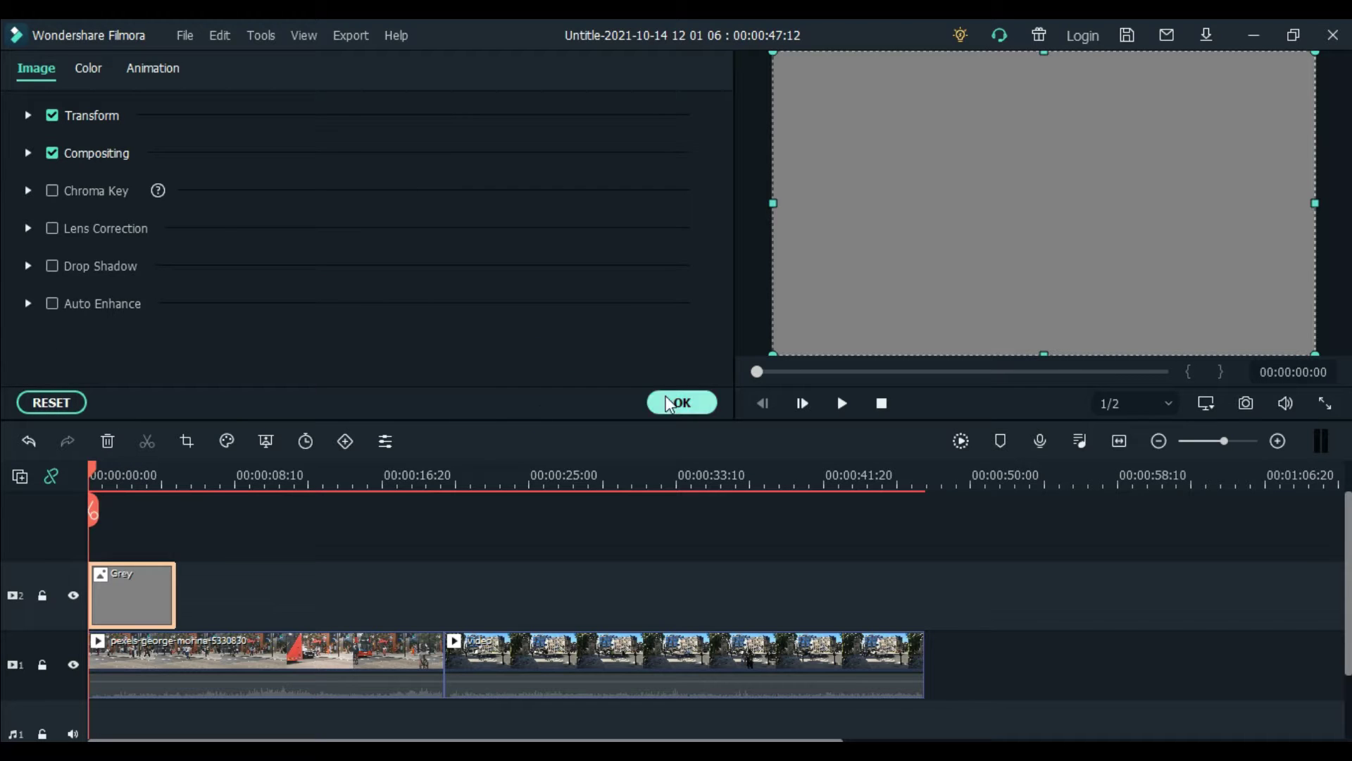
click(682, 402)
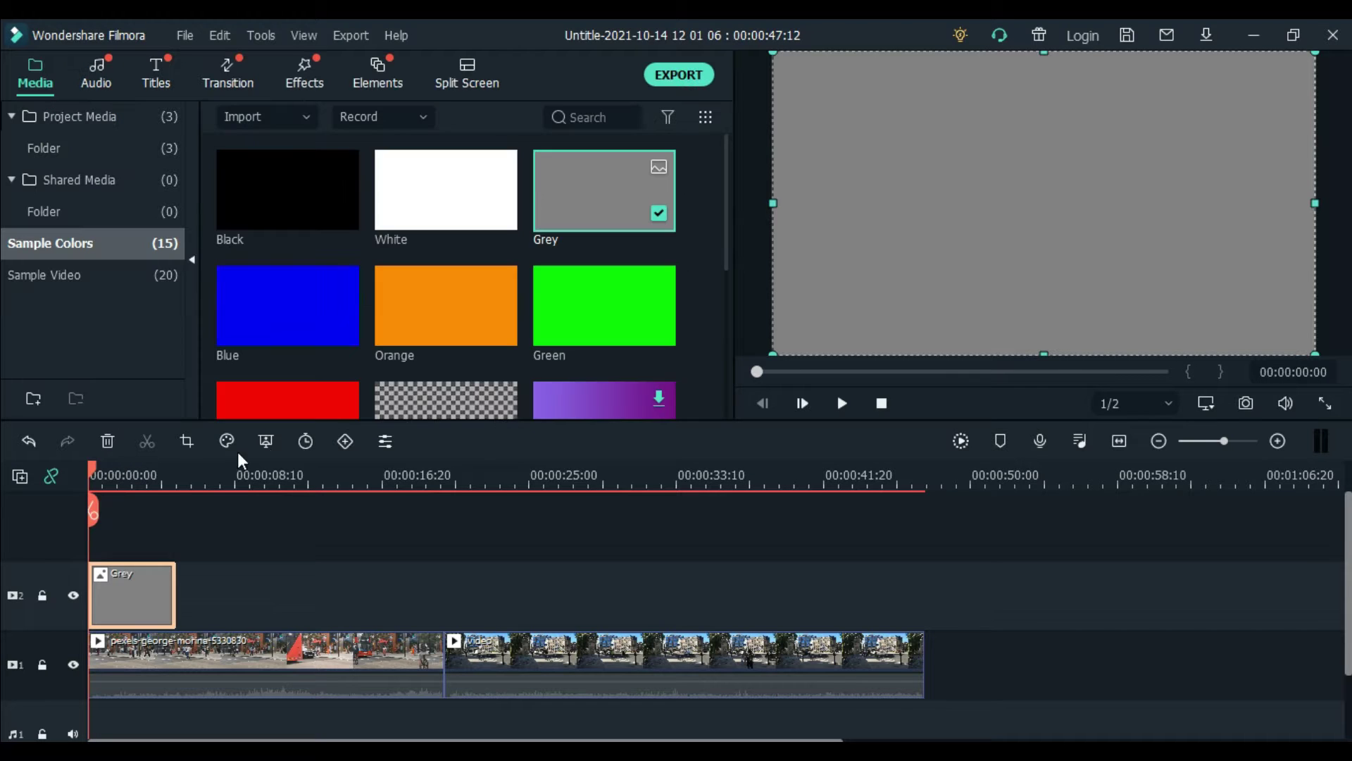
Step: Crop the Grey clip to a 4:3 ratio (1441 x 1080) and undo the last nudge
click(186, 442)
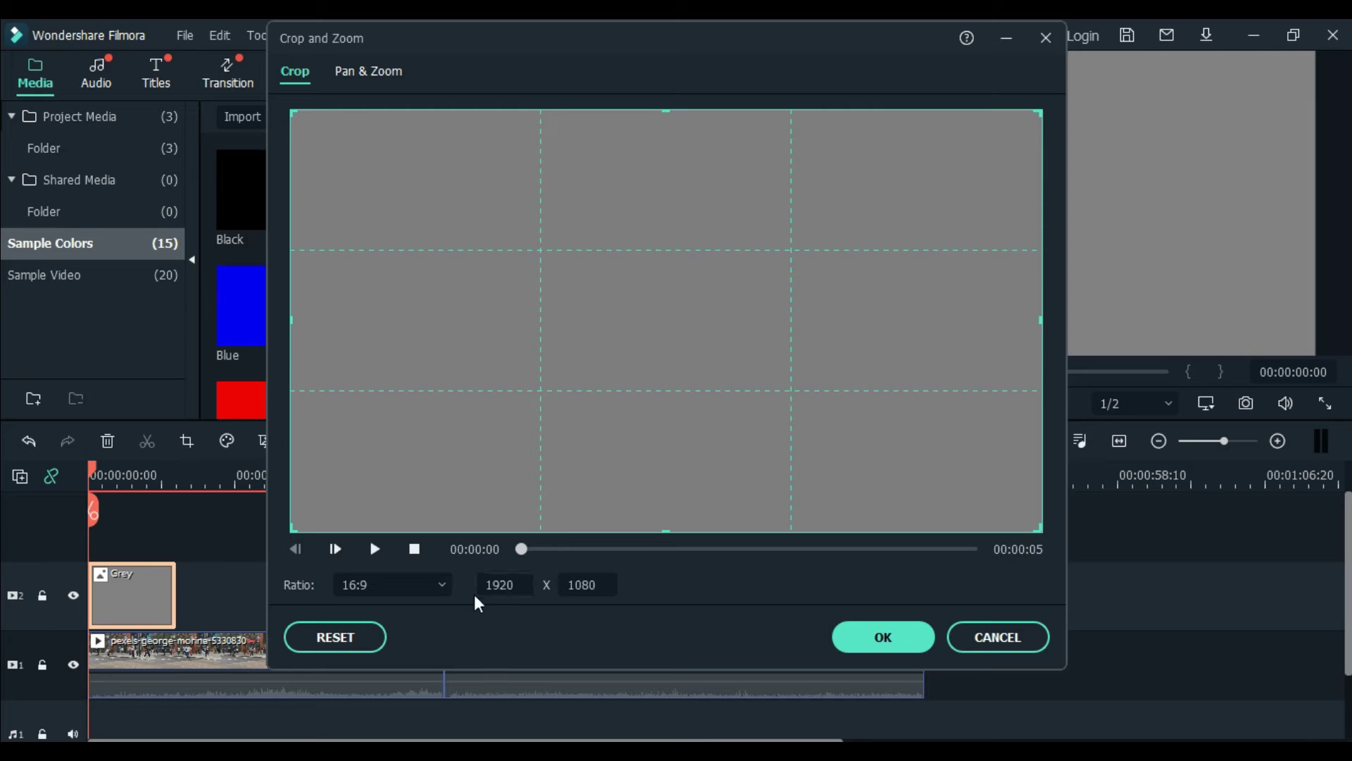
click(434, 585)
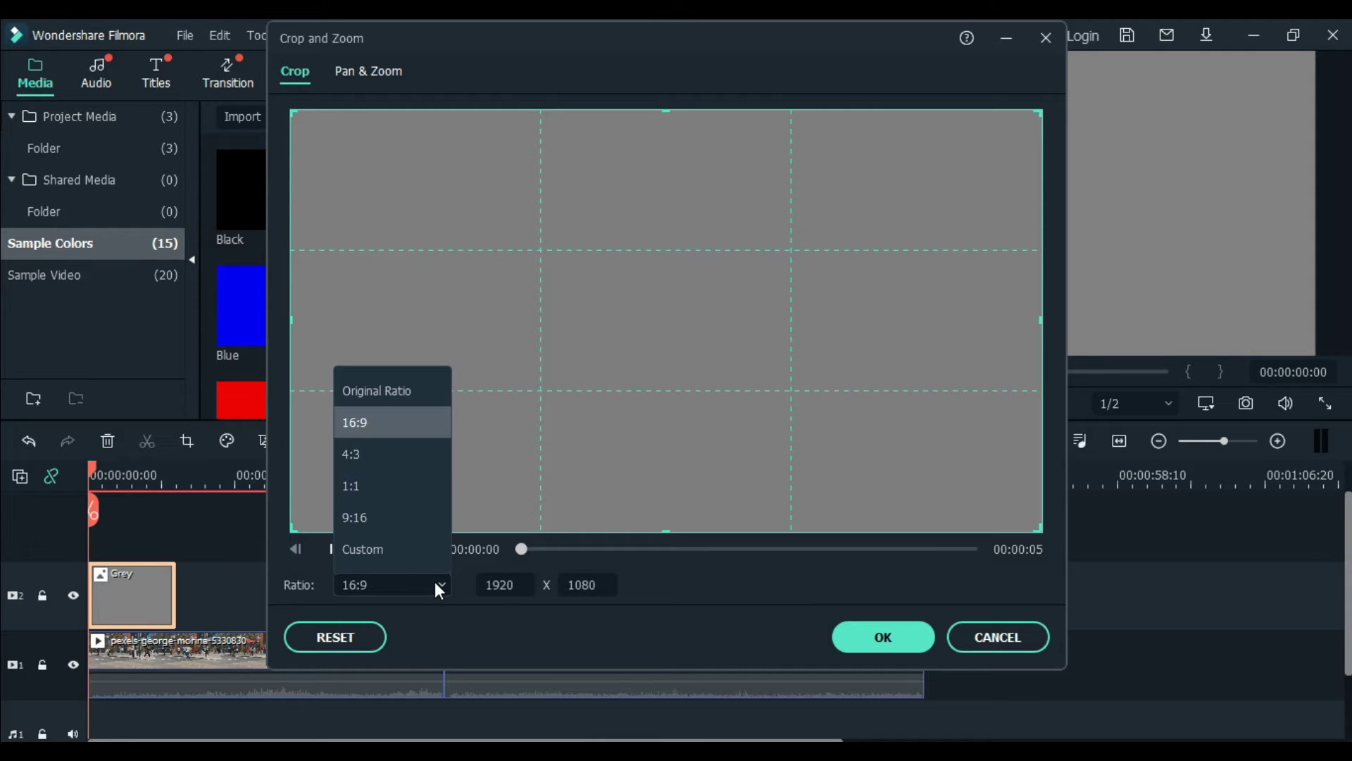
click(380, 457)
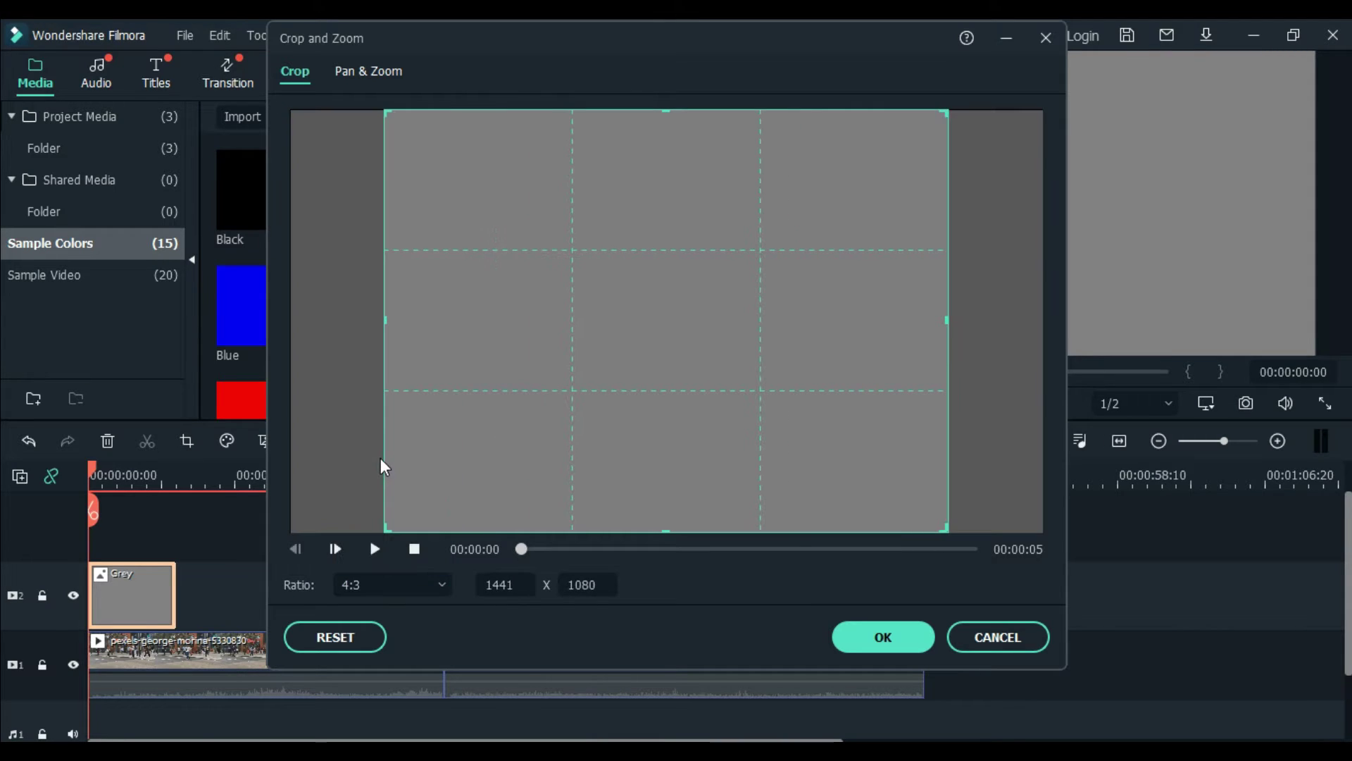
click(882, 642)
double_click(131, 597)
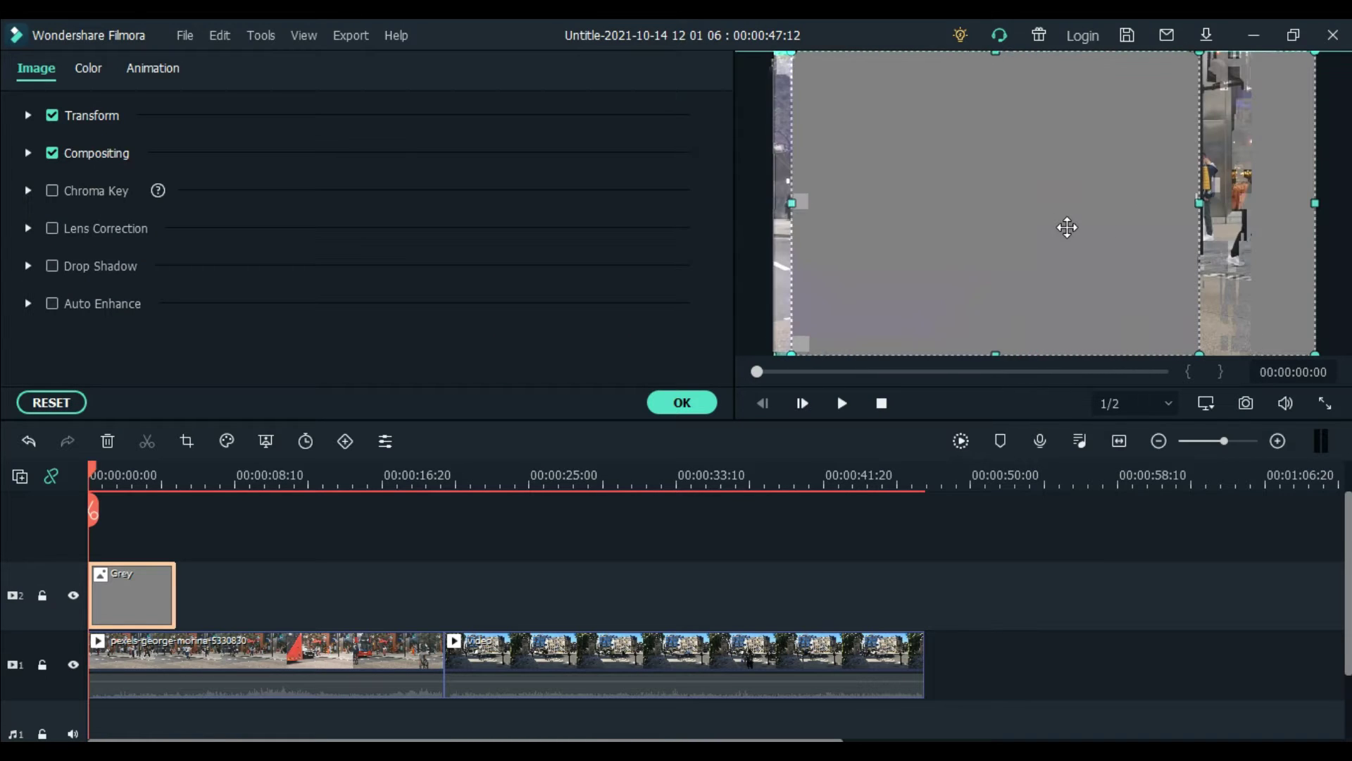
click(28, 441)
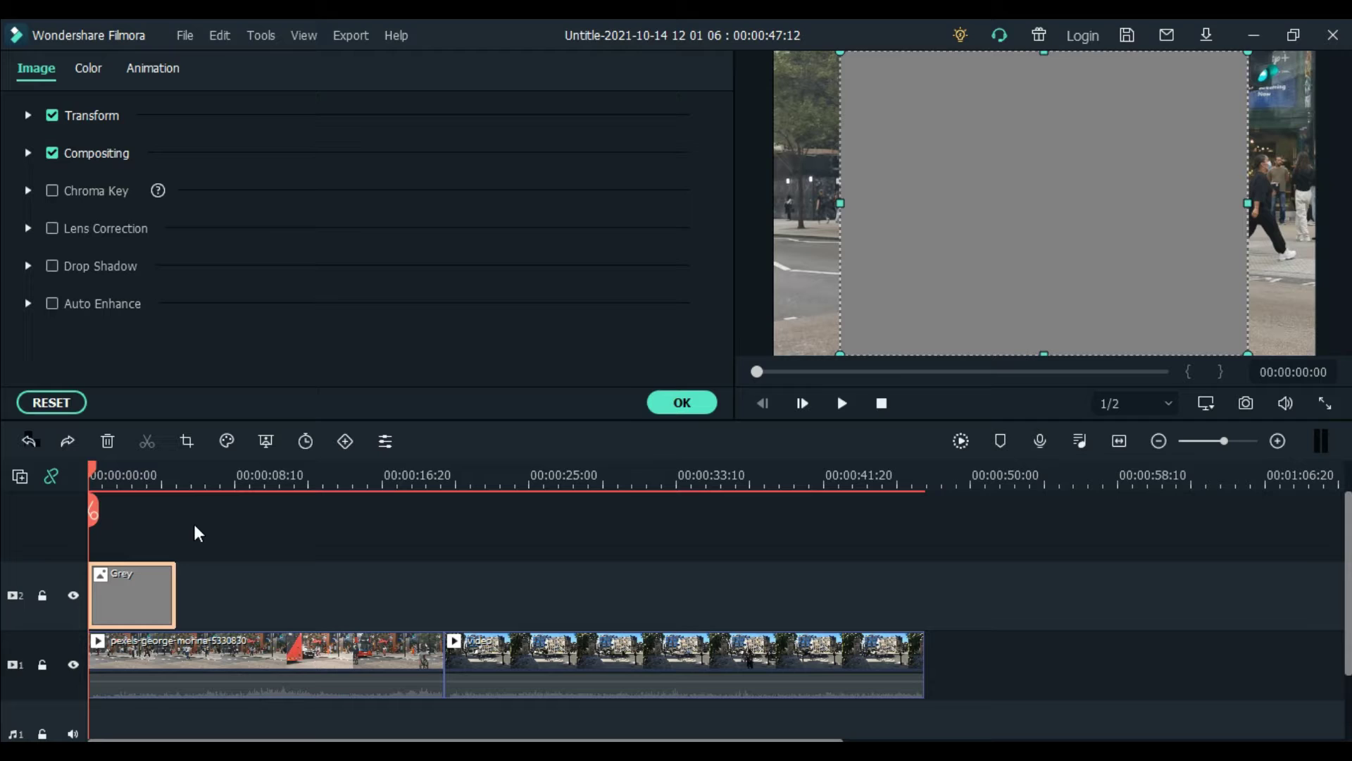
Step: Place the Utility Crop effect at the timeline start on a track beneath the Grey clip
click(677, 402)
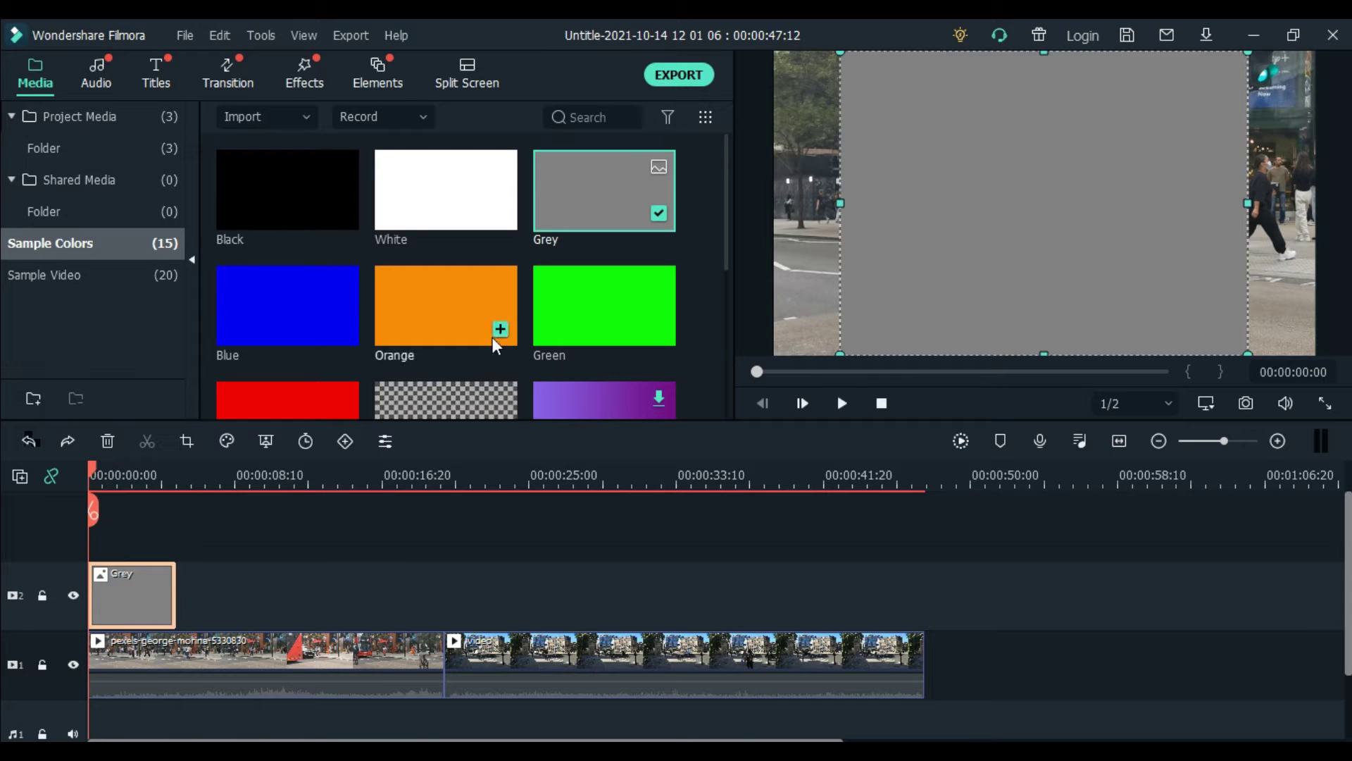
click(294, 81)
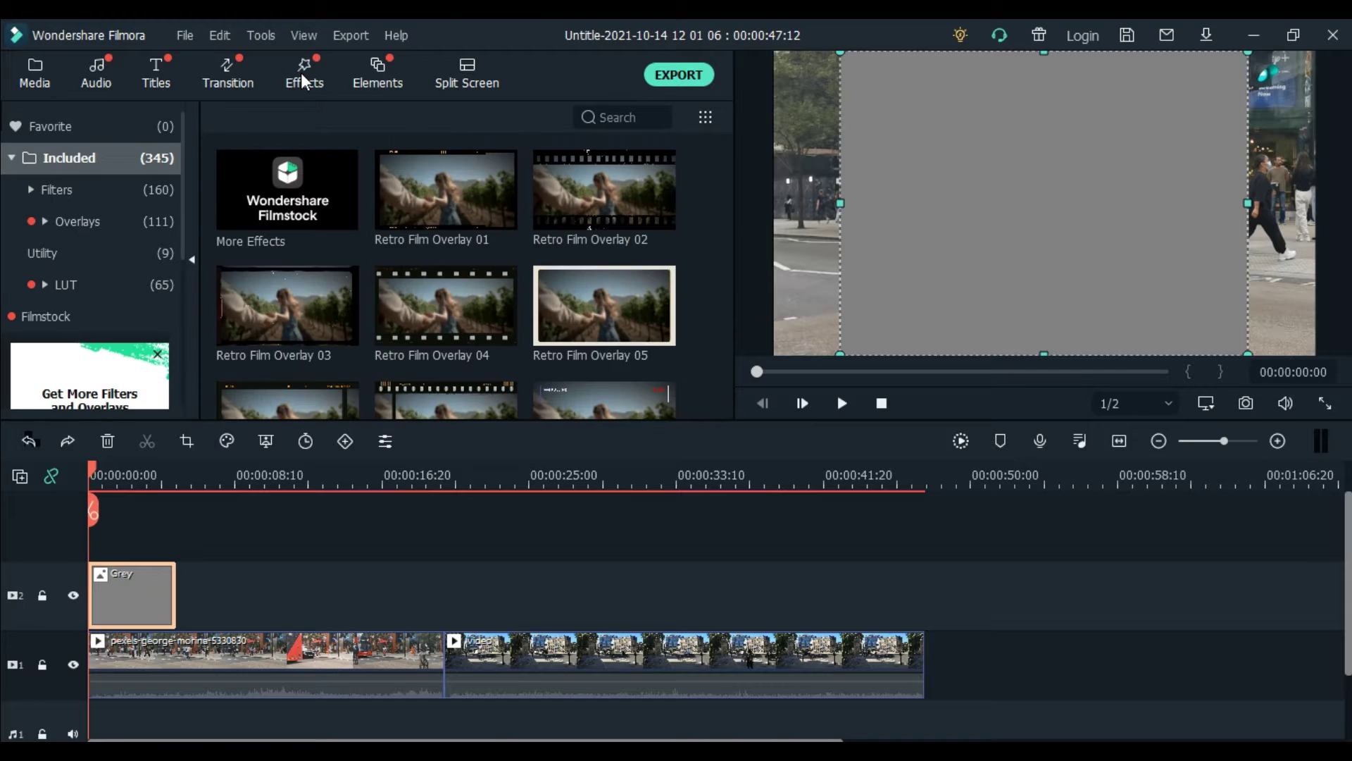
scroll(73, 253, down, 2)
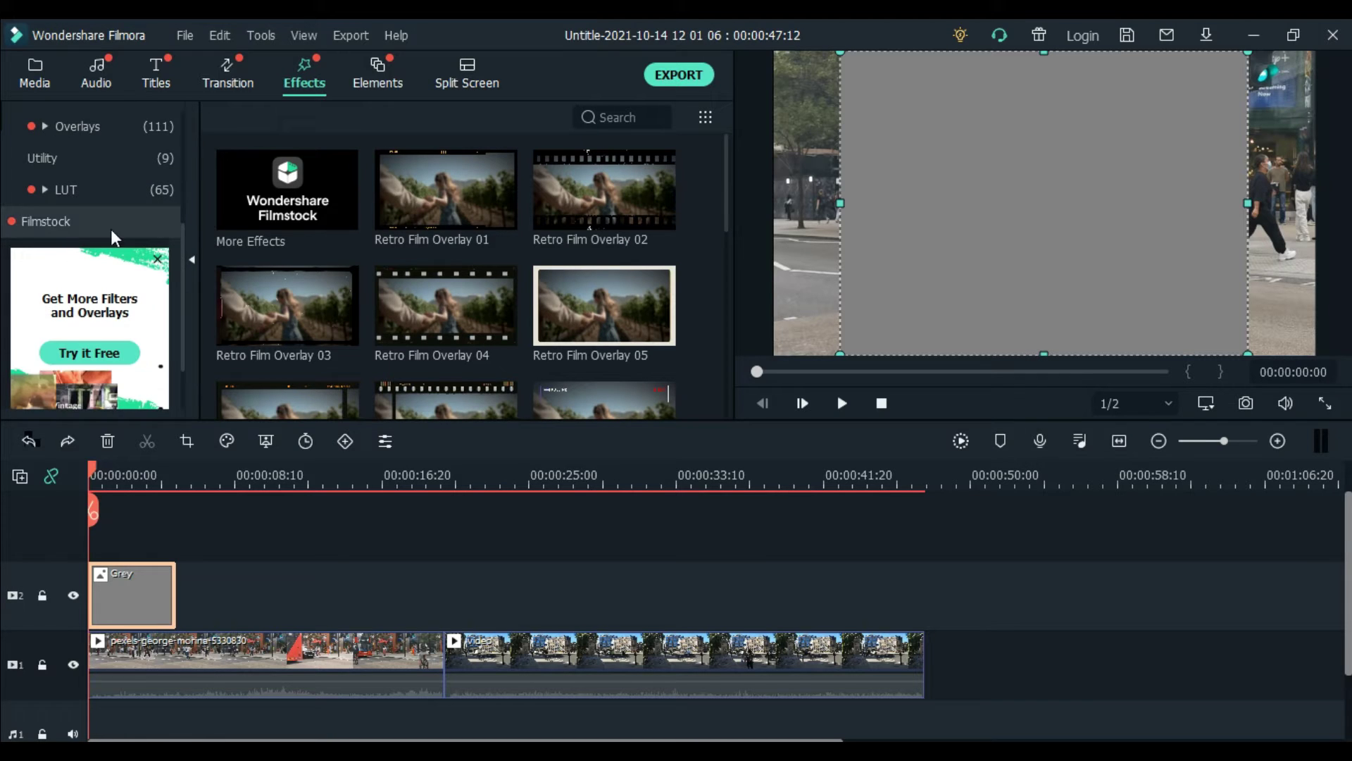
scroll(99, 254, up, 2)
click(99, 253)
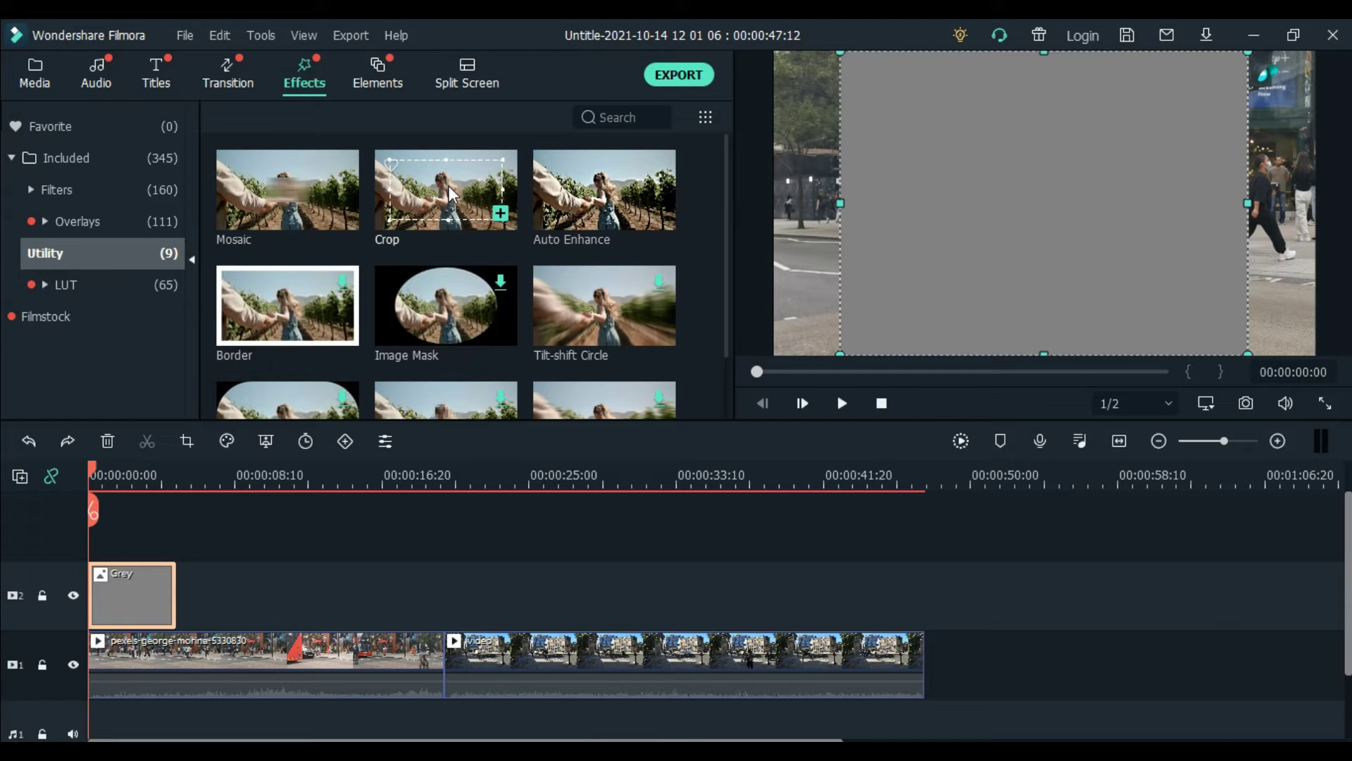
click(468, 191)
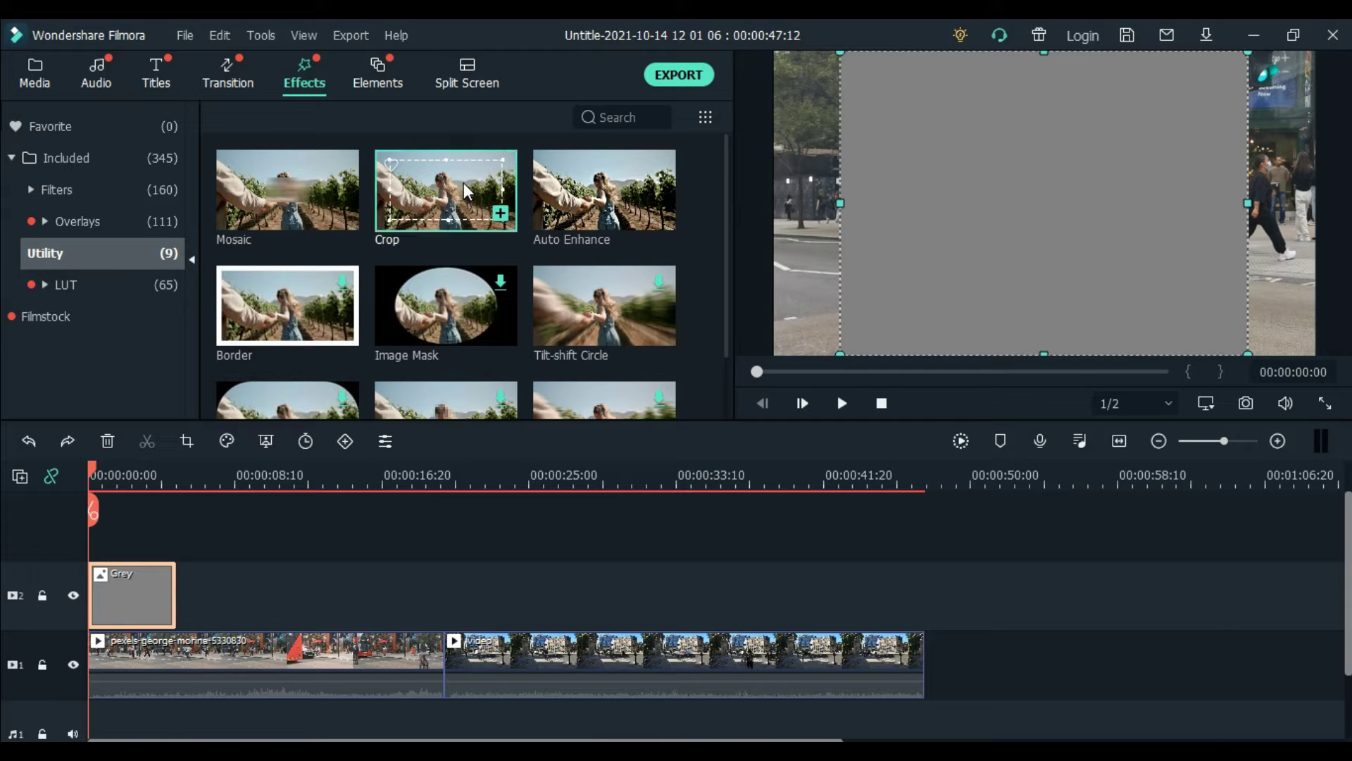
drag(468, 192, 64, 644)
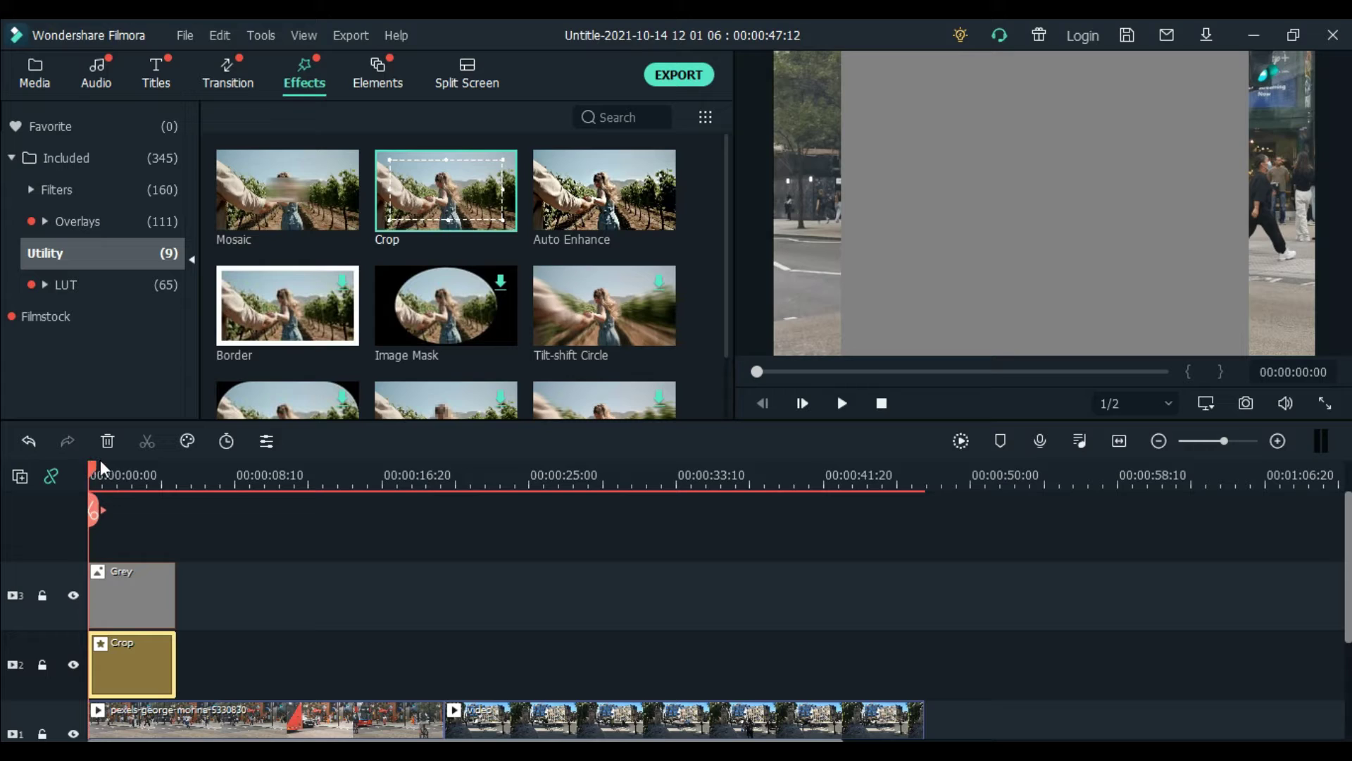
Step: Set the Crop effect's Left and Right values to 13 each and confirm
double_click(143, 683)
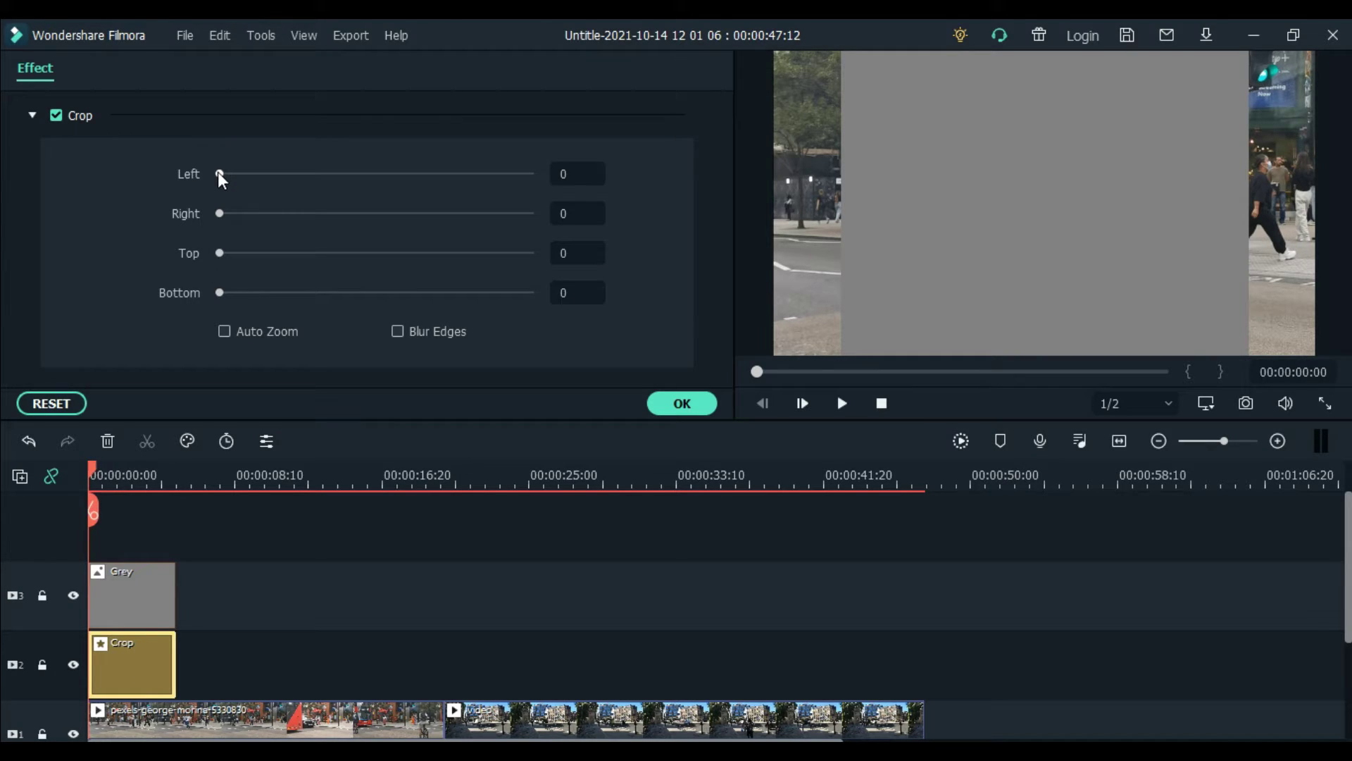
drag(219, 175, 278, 185)
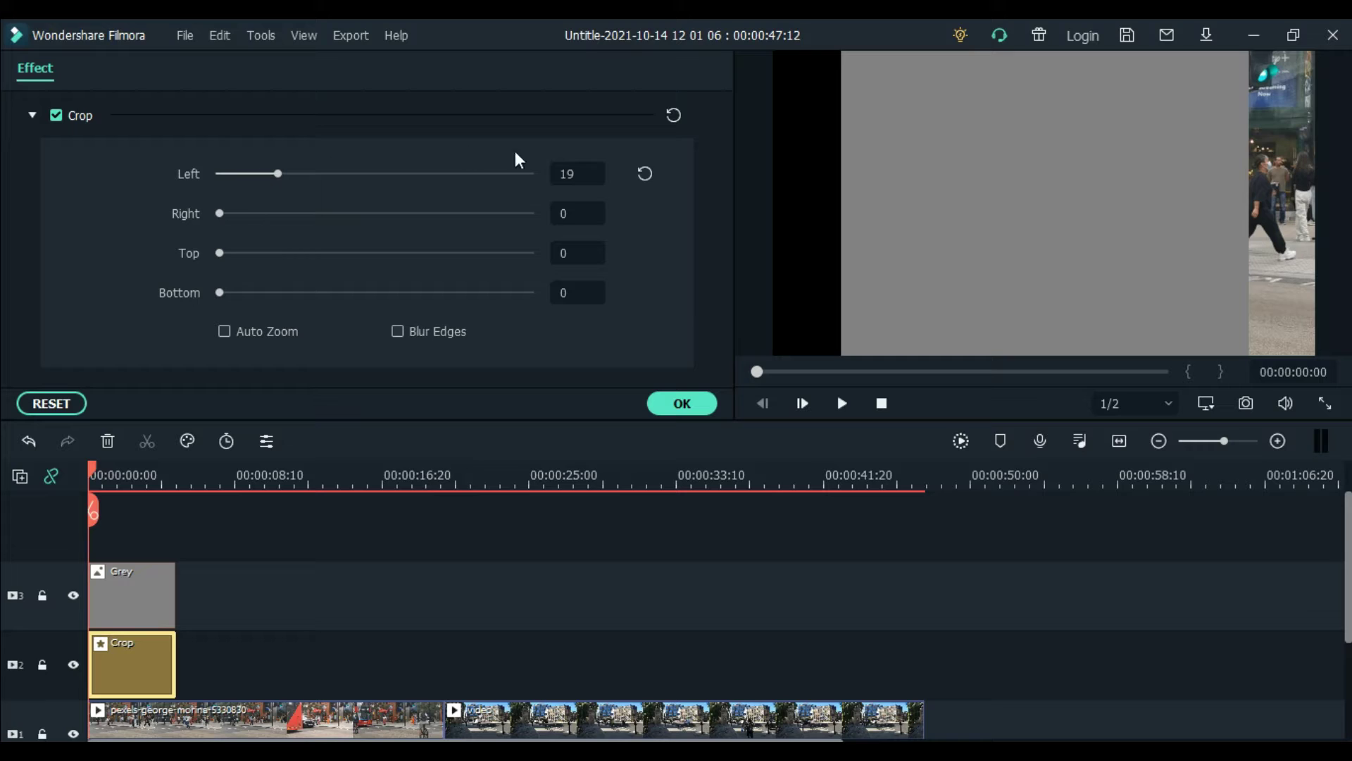
double_click(567, 173)
text(13)
key(Return)
drag(219, 214, 263, 225)
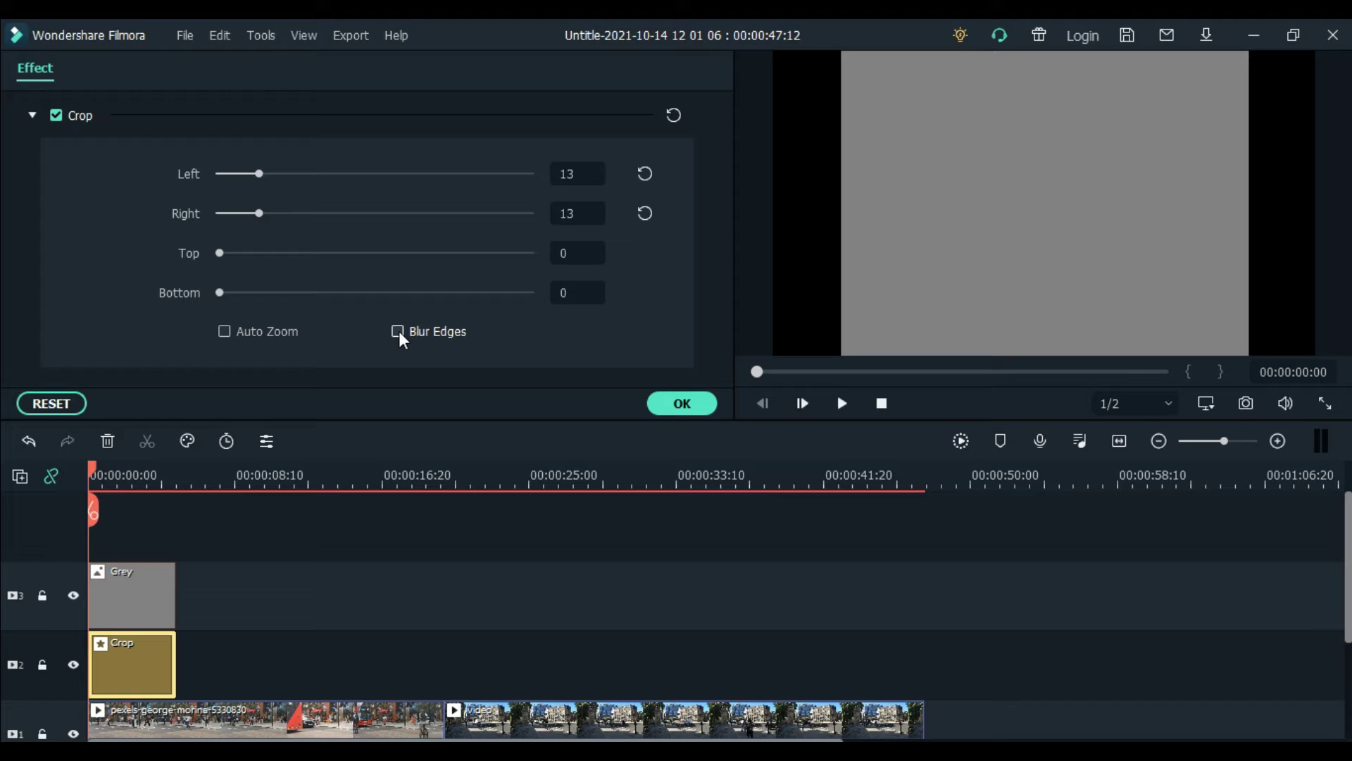
click(681, 412)
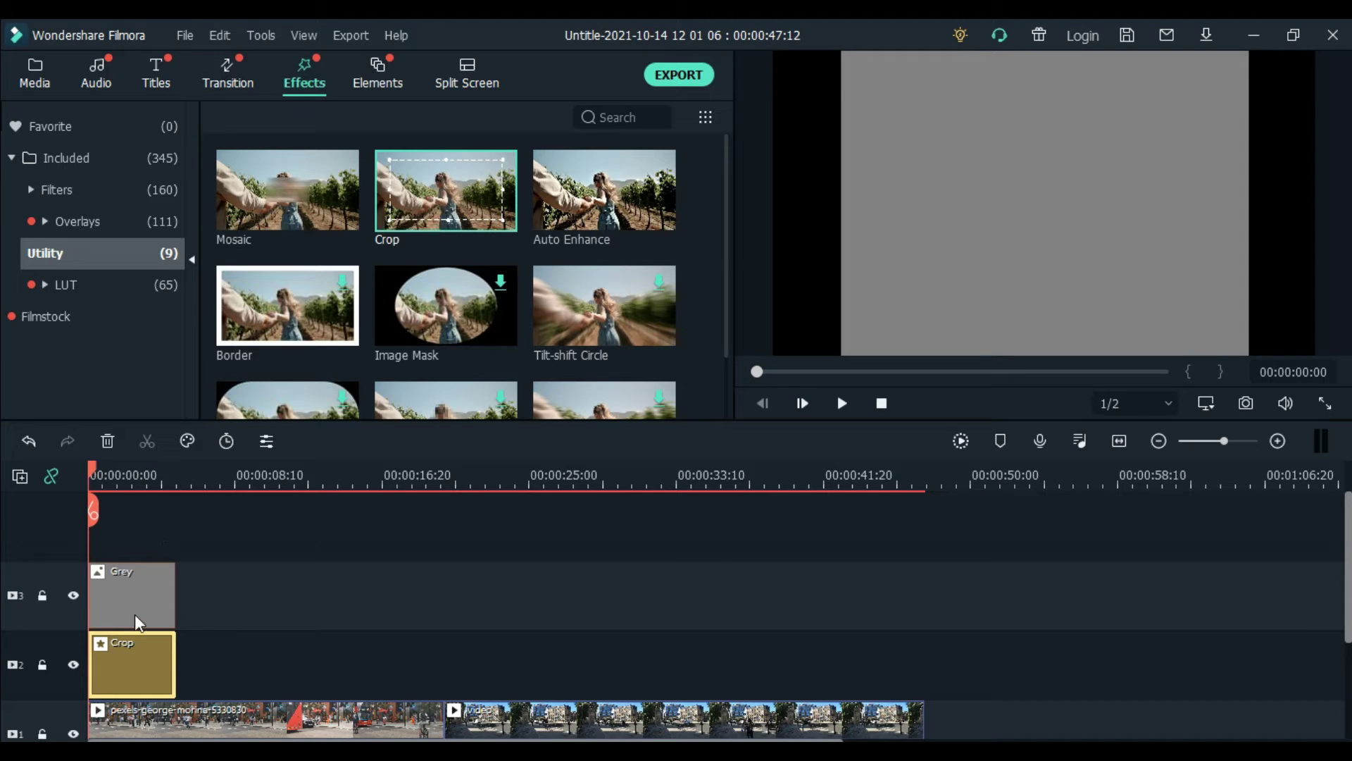
Step: Delete the Grey guide box and preview the cropped footage around 9 seconds
click(107, 467)
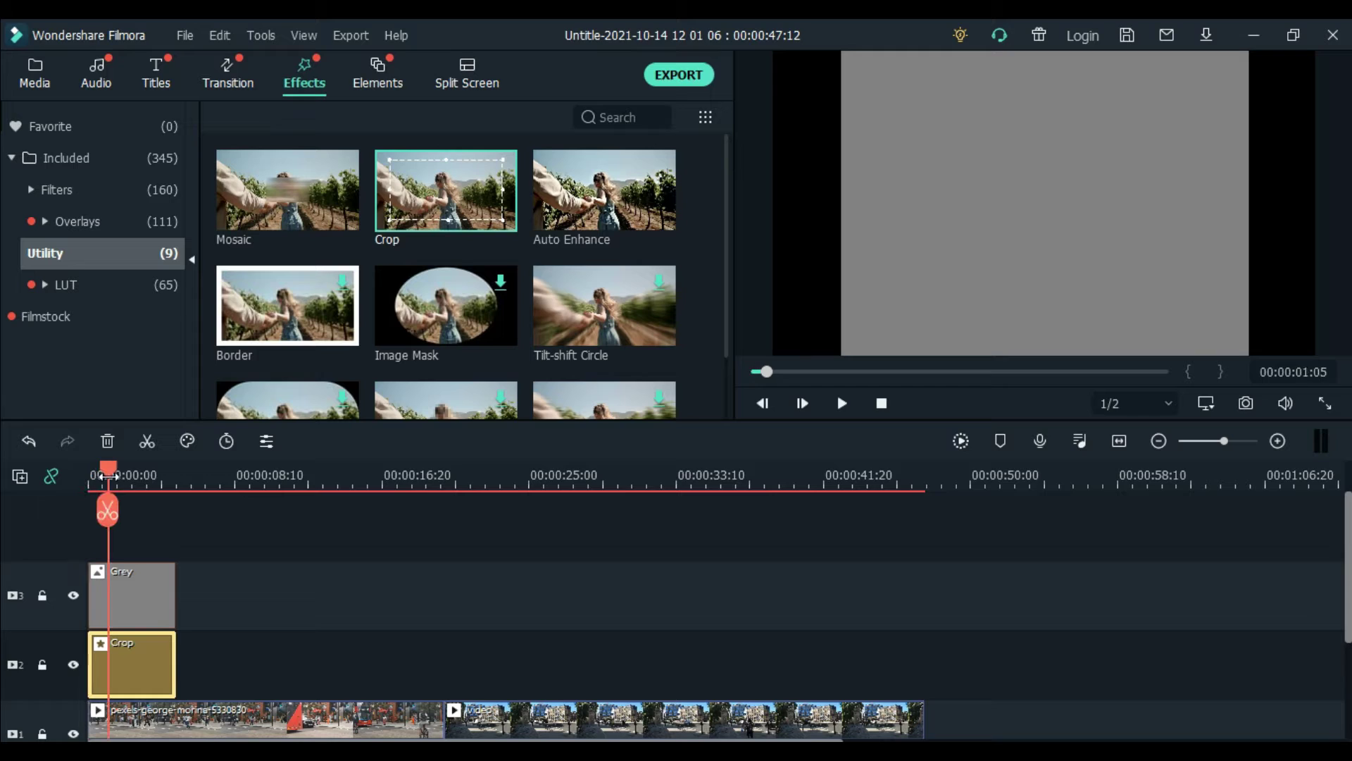
click(134, 588)
key(Delete)
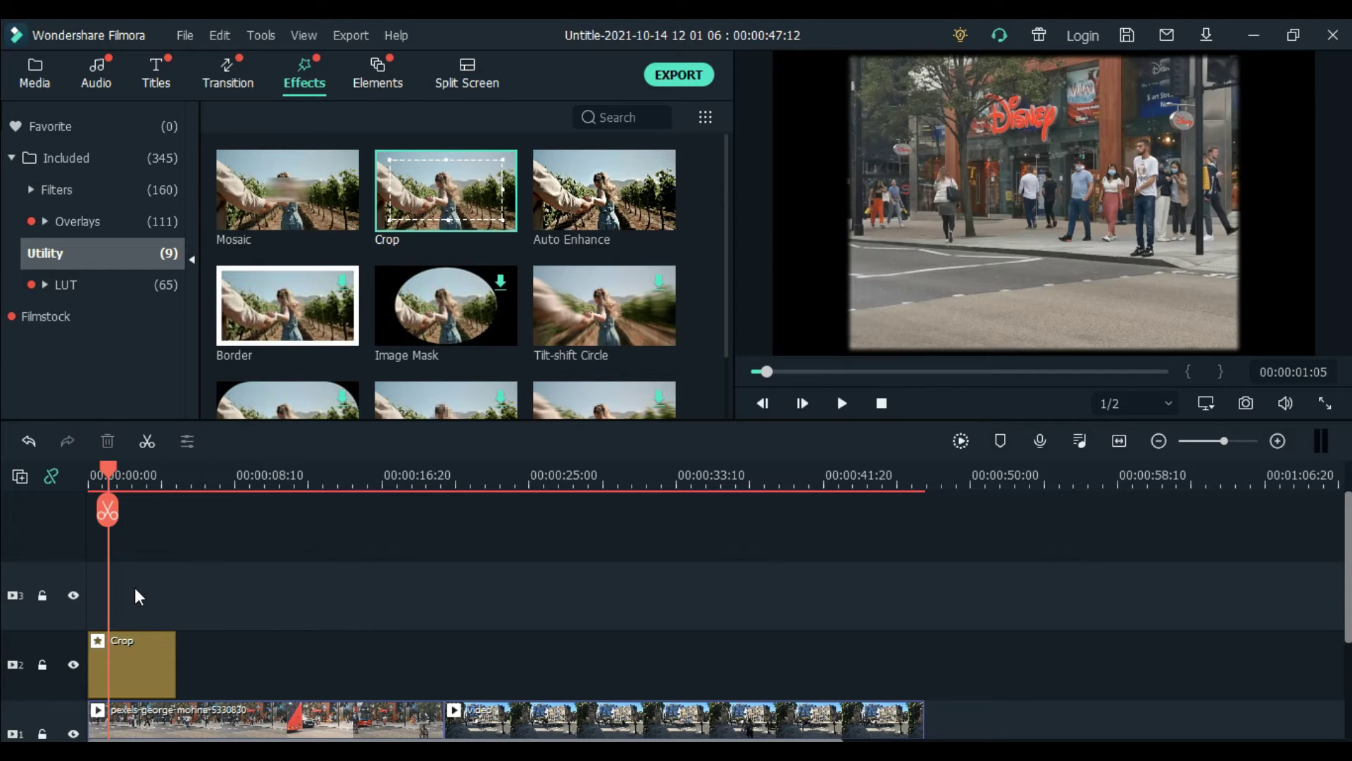
drag(105, 475, 30, 493)
Step: Extend the Crop effect to the end of the footage and return to the start
click(127, 669)
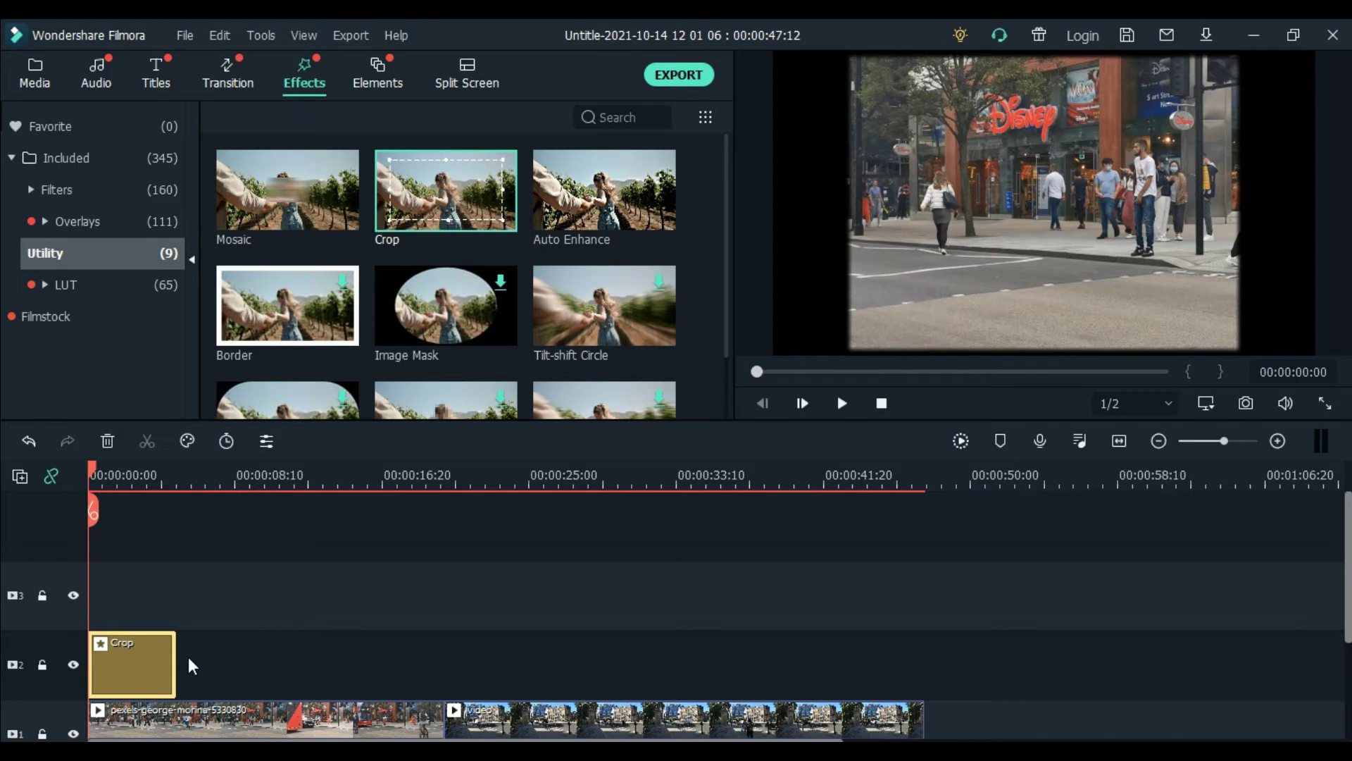
drag(173, 665, 924, 675)
click(581, 468)
key(Home)
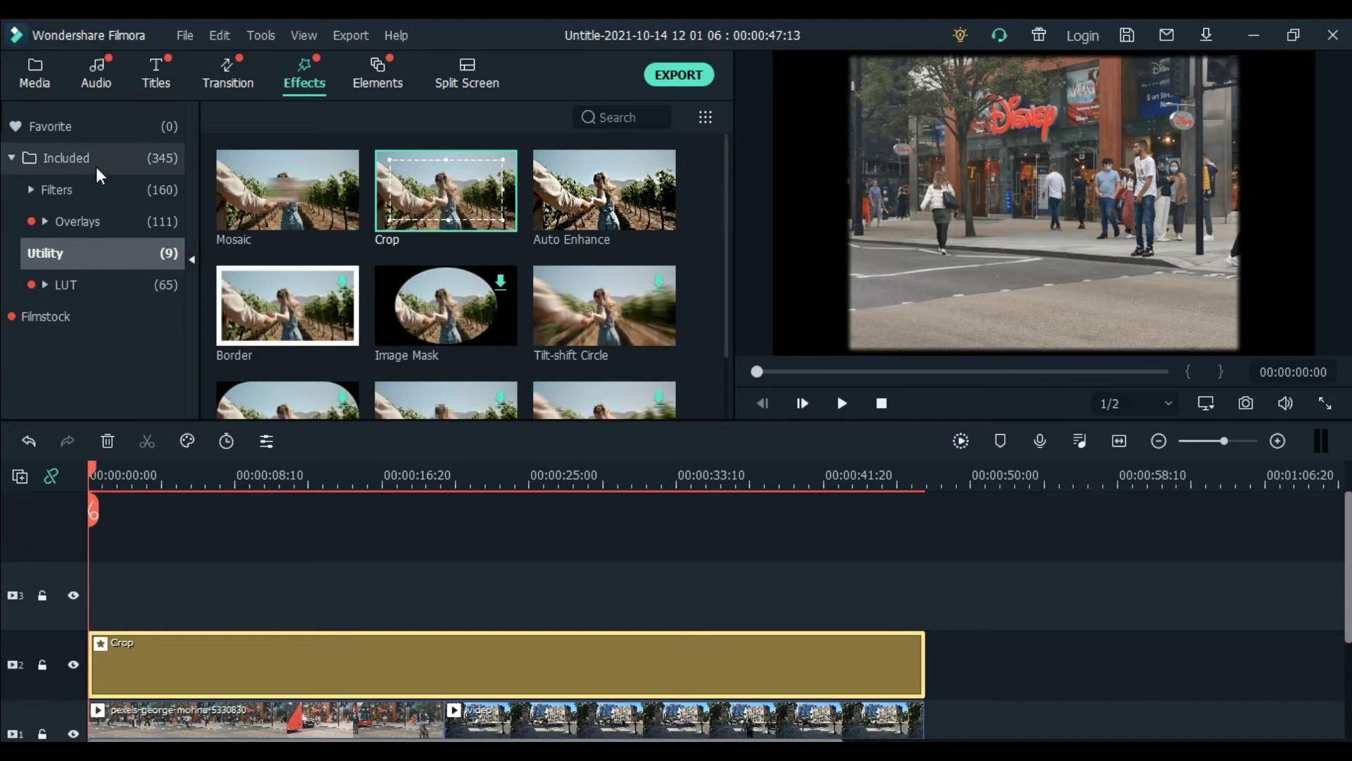
Step: Place the Old Film 'Extremely Dirty Film' overlay at the start of track 3
click(103, 221)
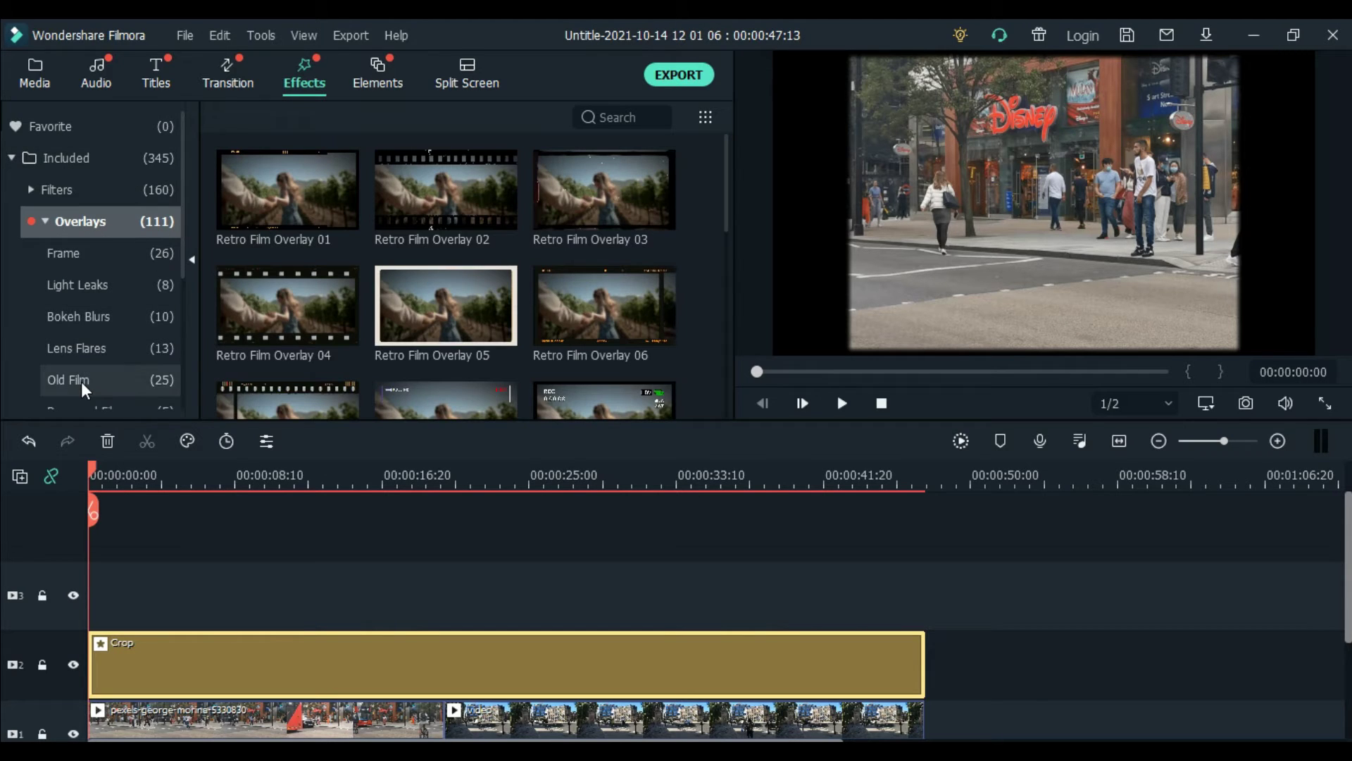
click(81, 382)
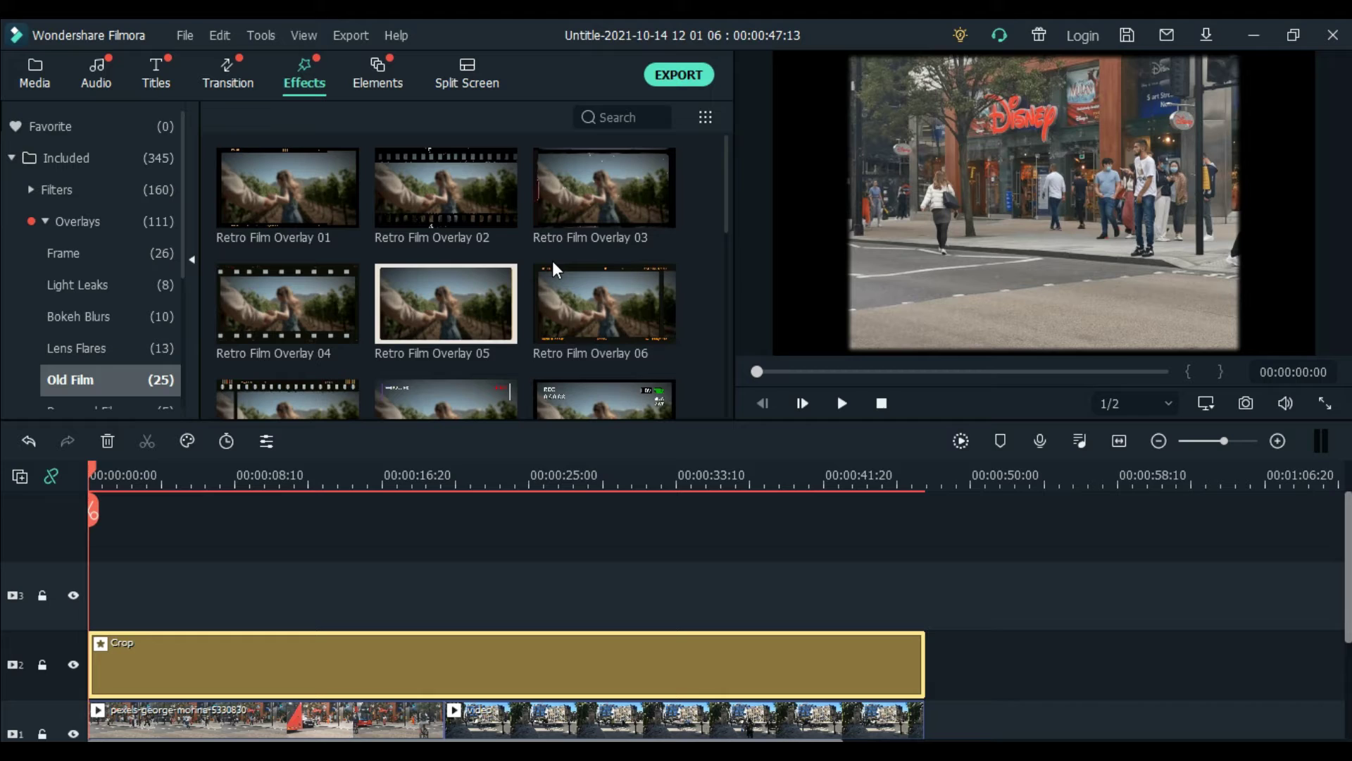
scroll(560, 308, down, 10)
scroll(559, 306, up, 5)
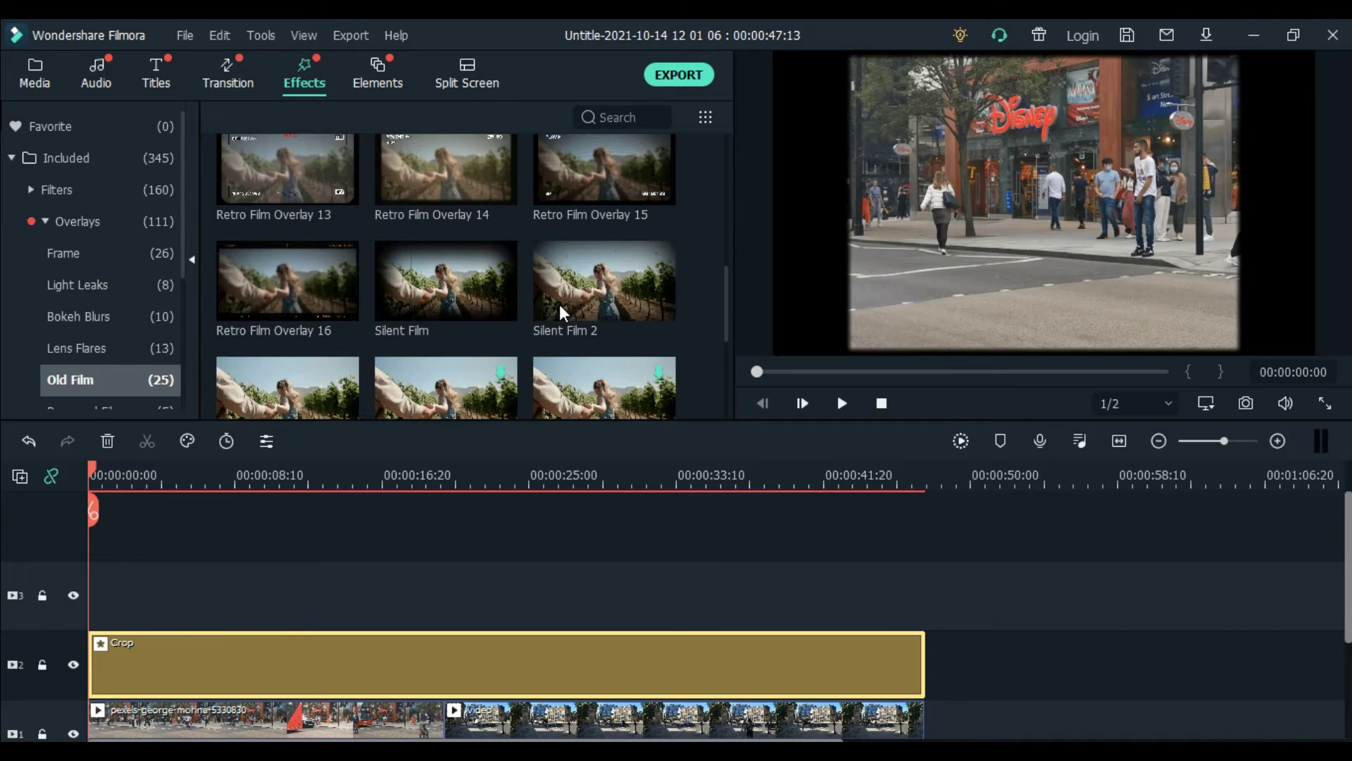
scroll(560, 304, down, 5)
scroll(311, 230, up, 3)
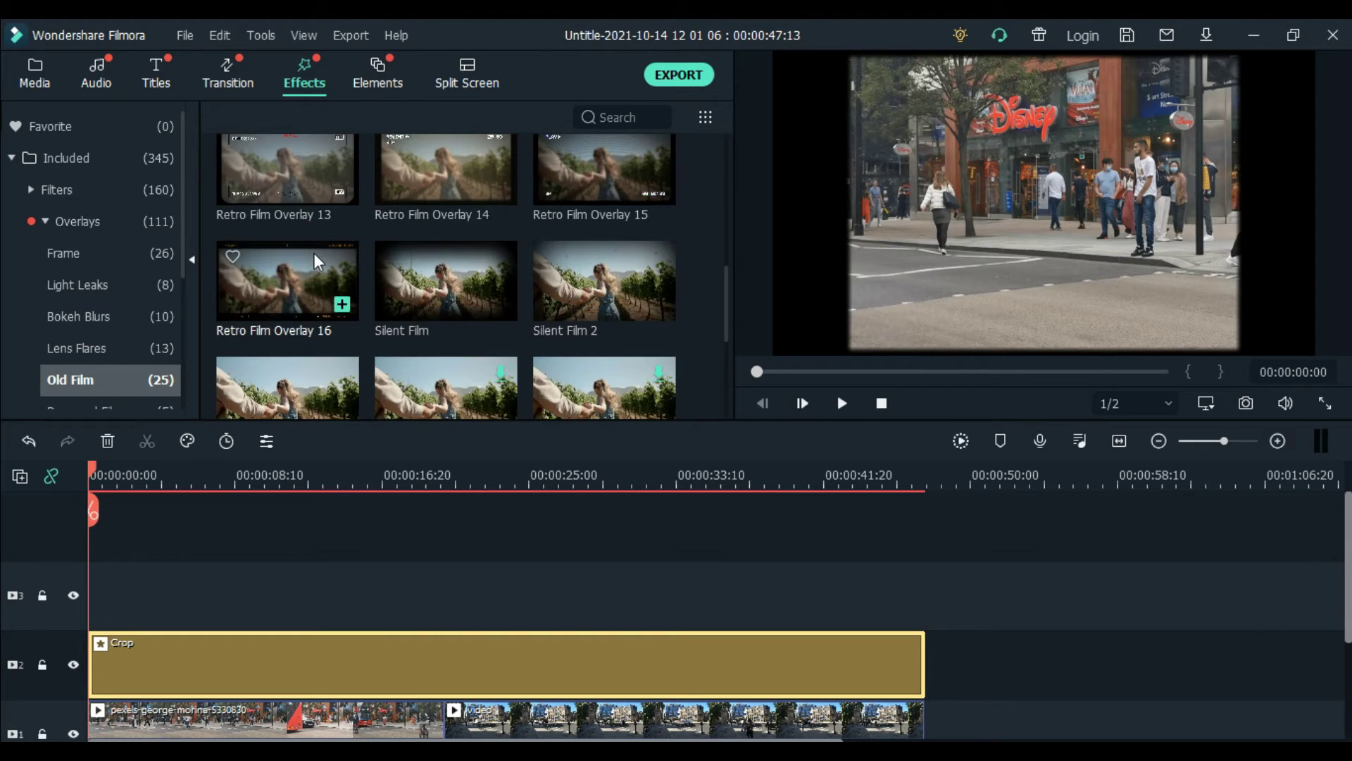
scroll(314, 252, down, 3)
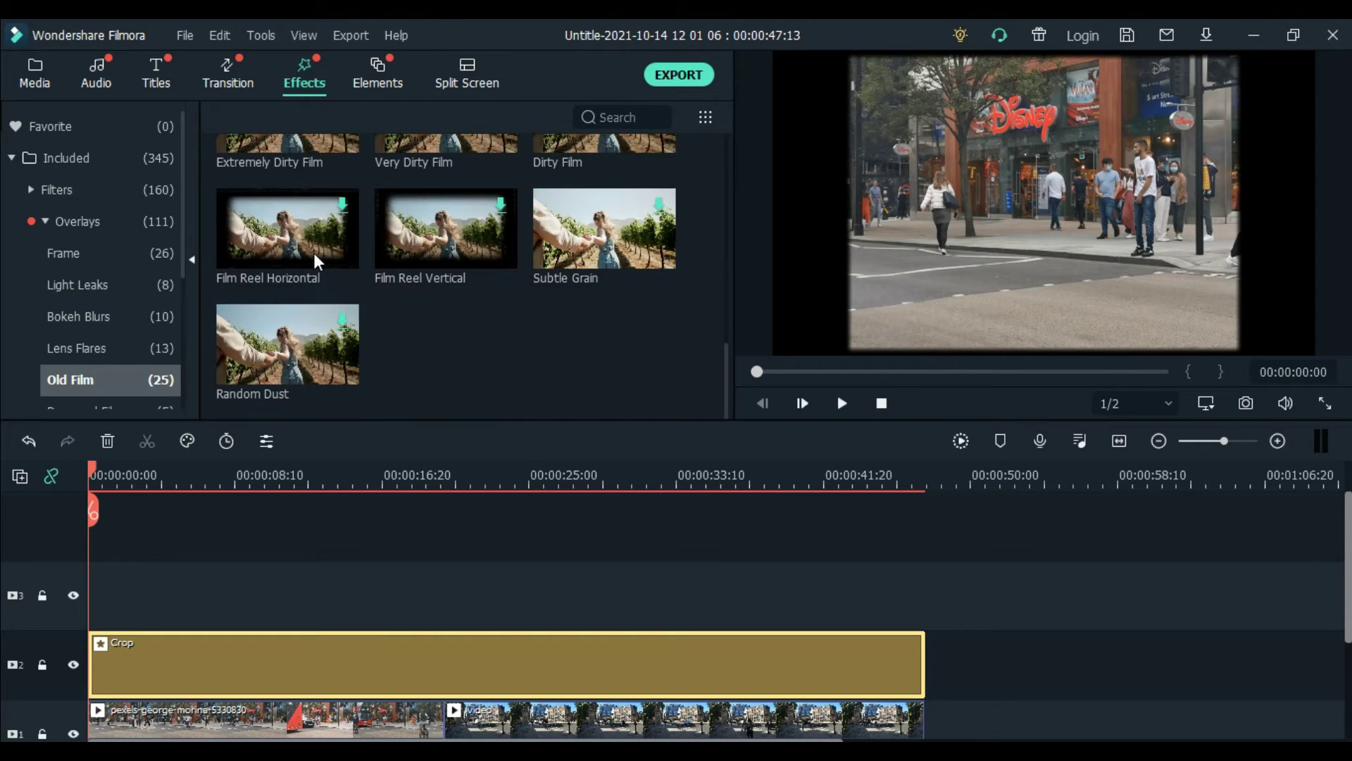
click(281, 145)
drag(282, 145, 78, 607)
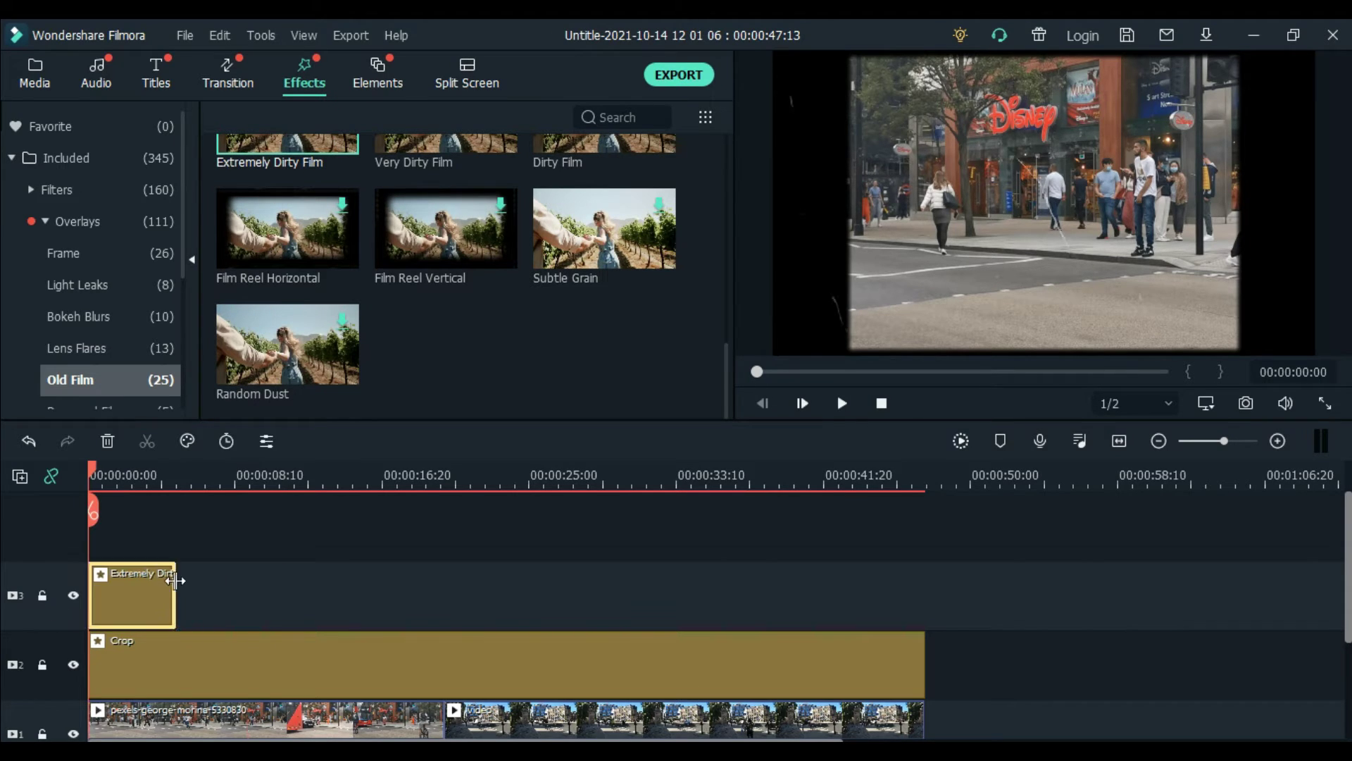
Step: Preview the dirty-film look and stretch the overlay to the footage's end, keeping it on track 3
click(248, 476)
drag(248, 476, 116, 488)
key(space)
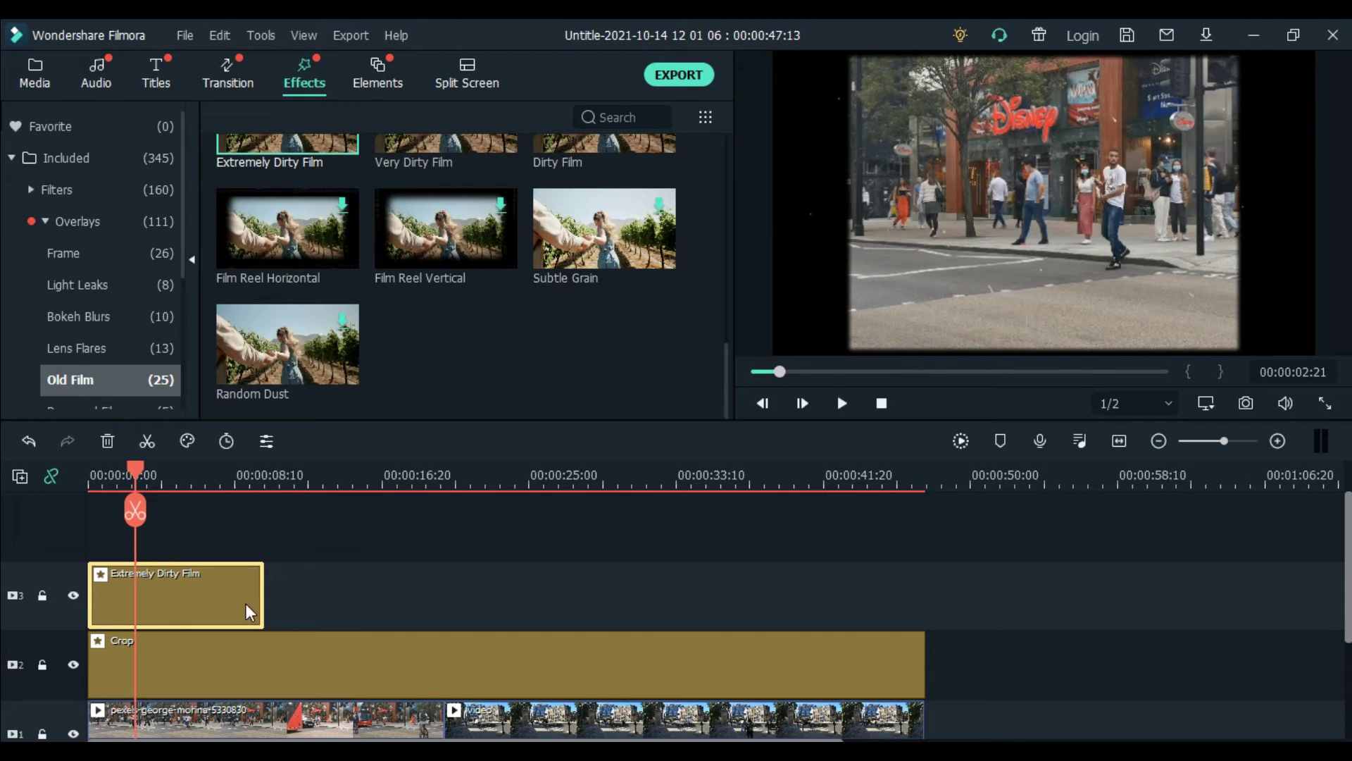
key(space)
drag(262, 603, 926, 601)
drag(190, 564, 190, 655)
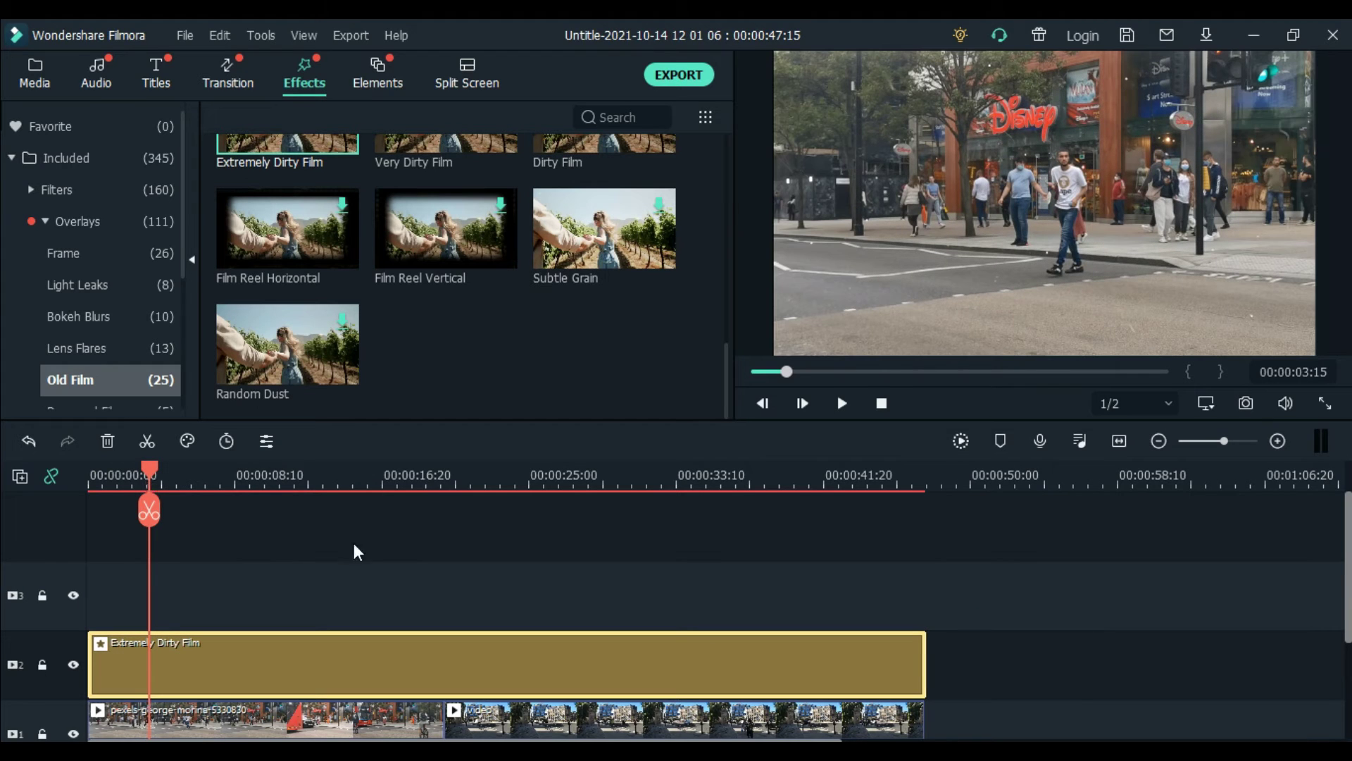
click(29, 441)
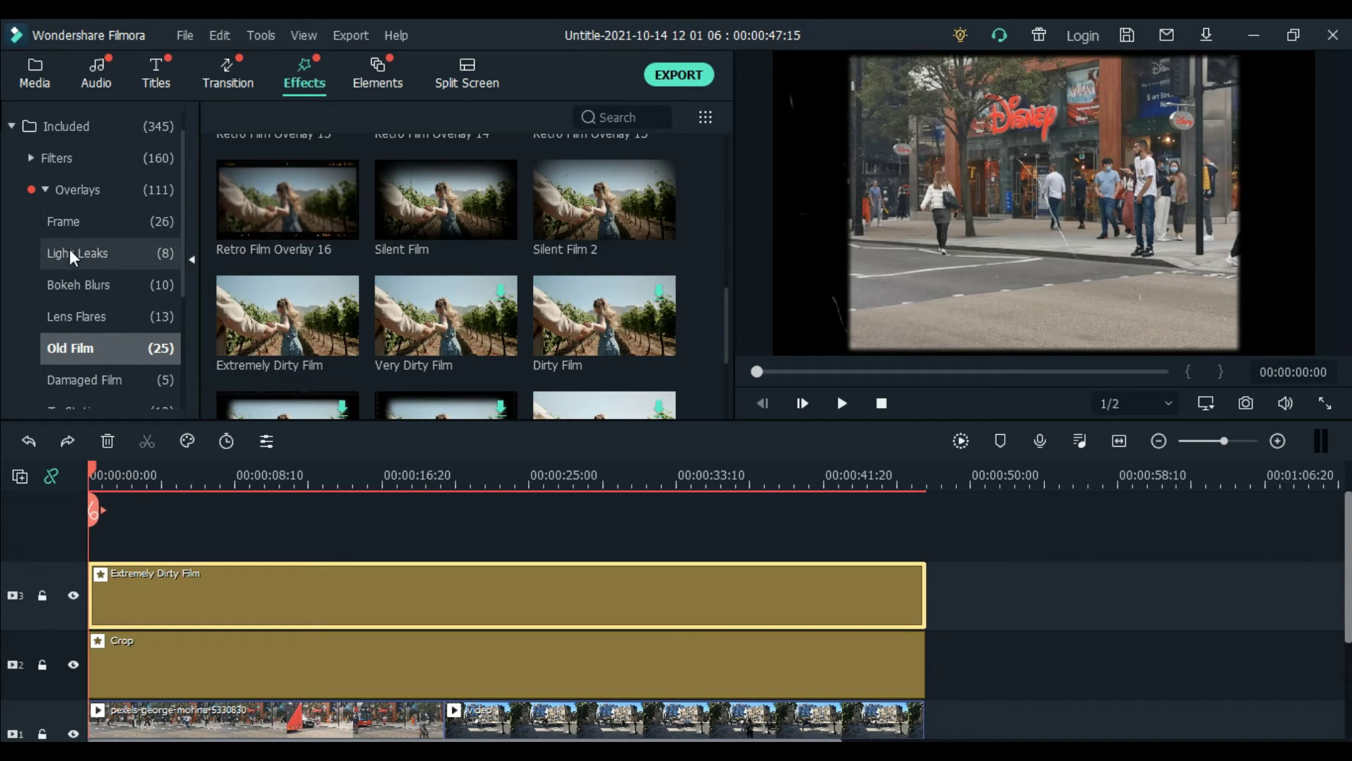
Step: Compare Silent Film with Silent Film 2 and put Silent Film on a new track
scroll(554, 317, up, 3)
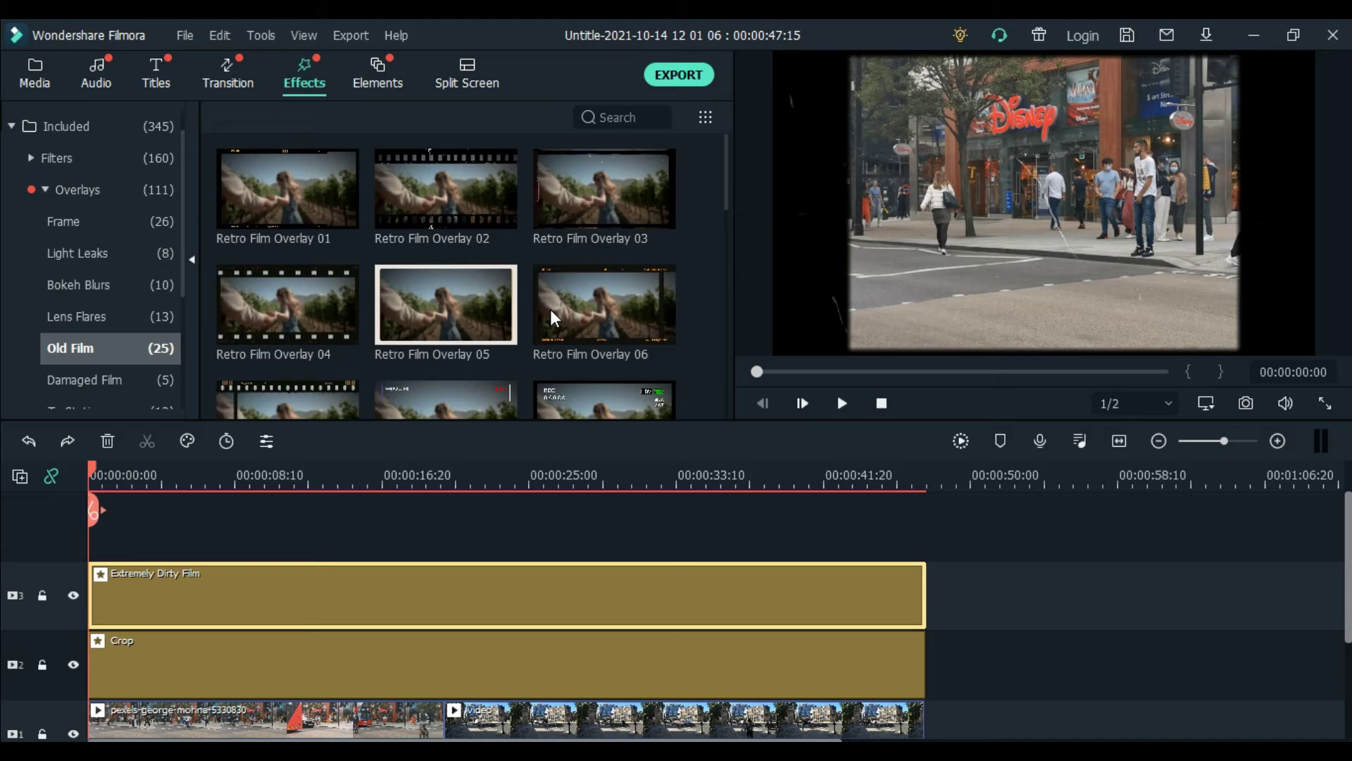
scroll(554, 317, down, 8)
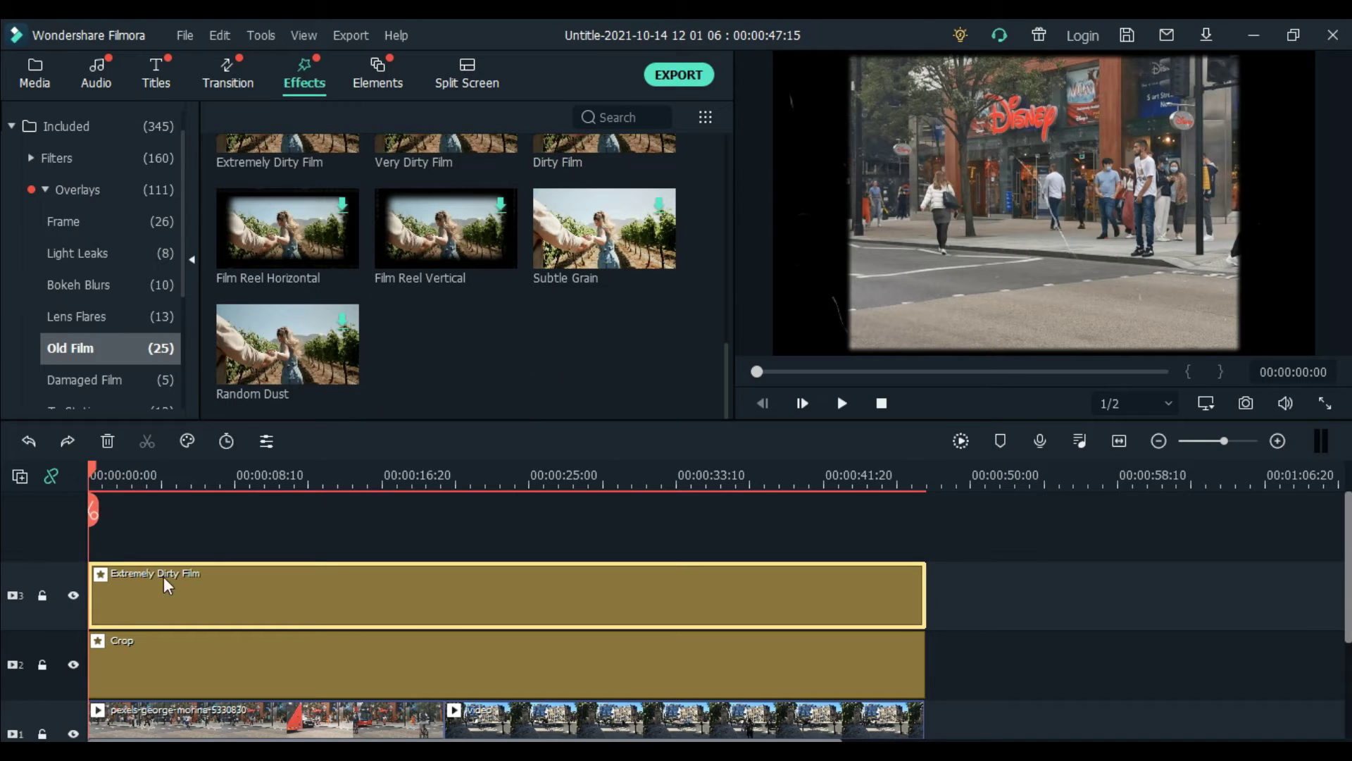
scroll(472, 308, up, 3)
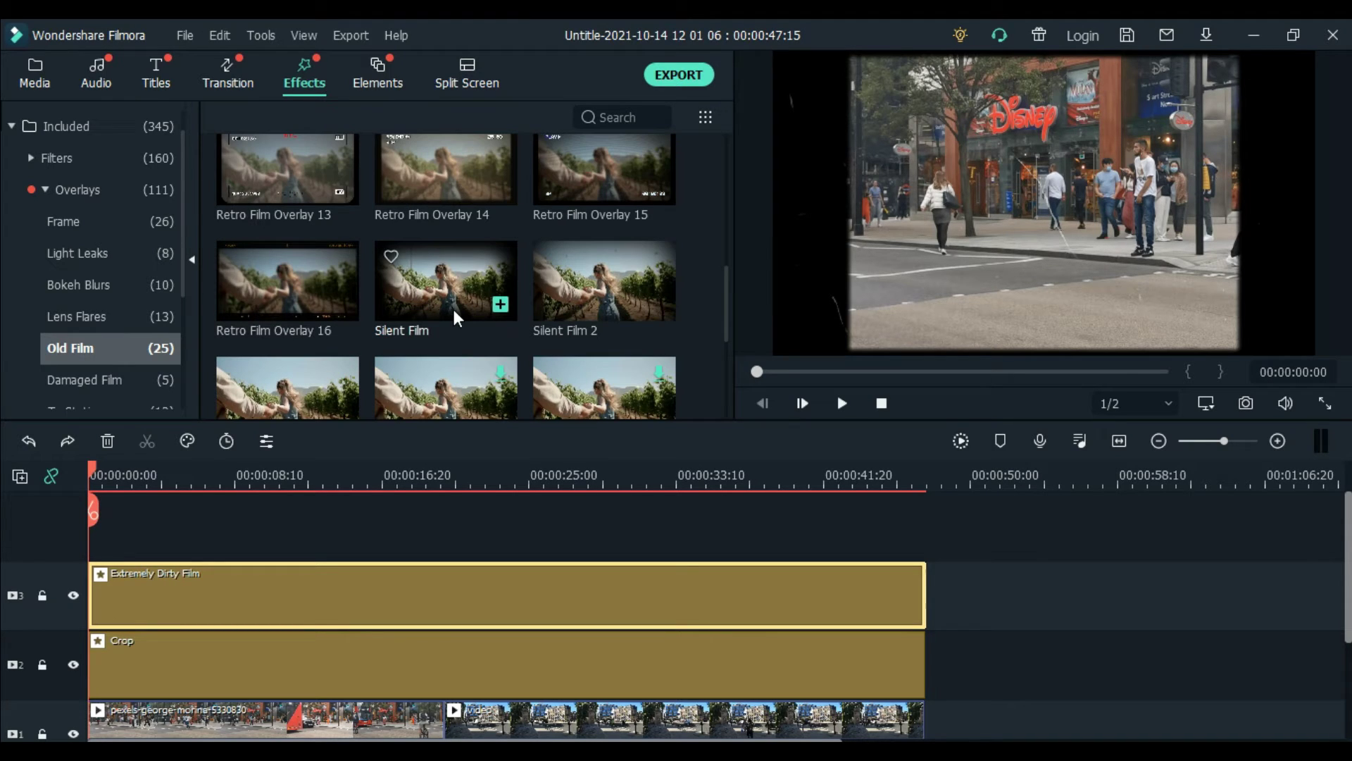
click(445, 302)
click(617, 293)
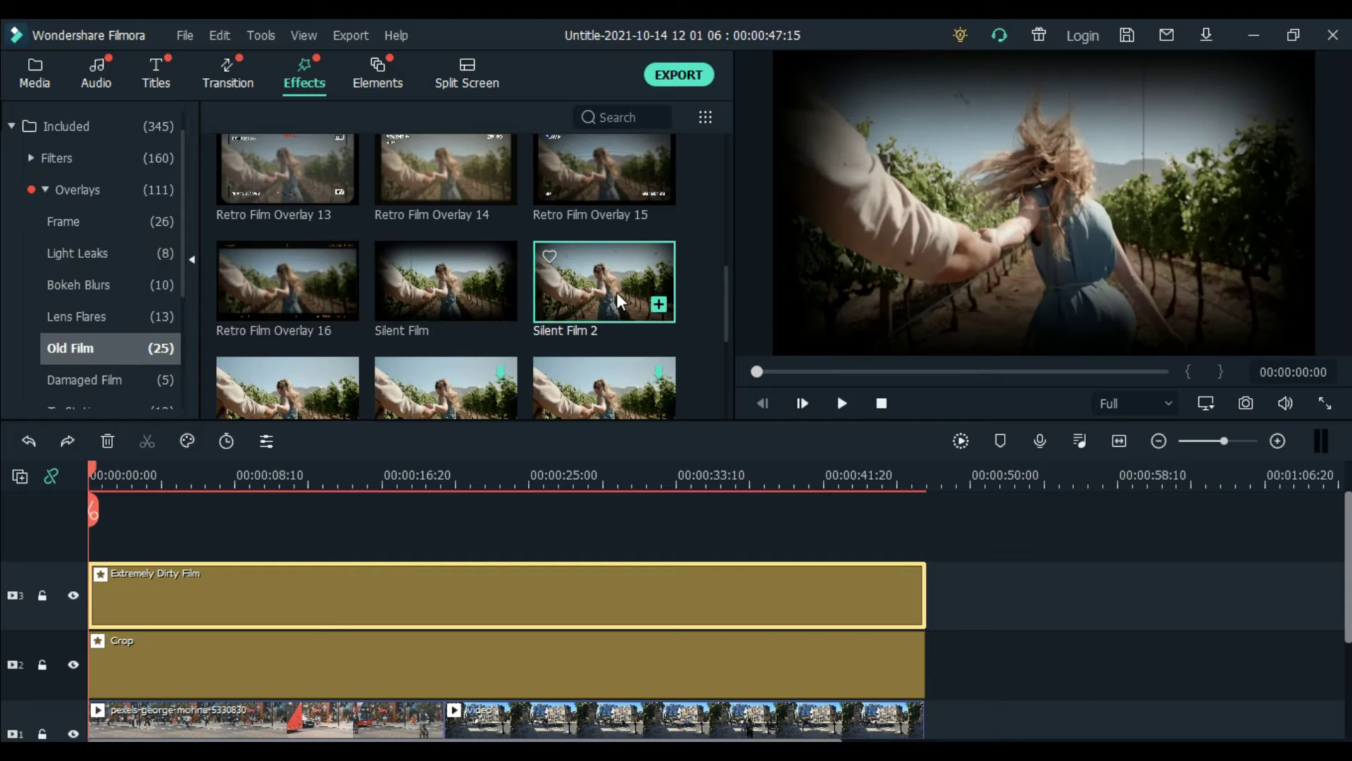
click(449, 295)
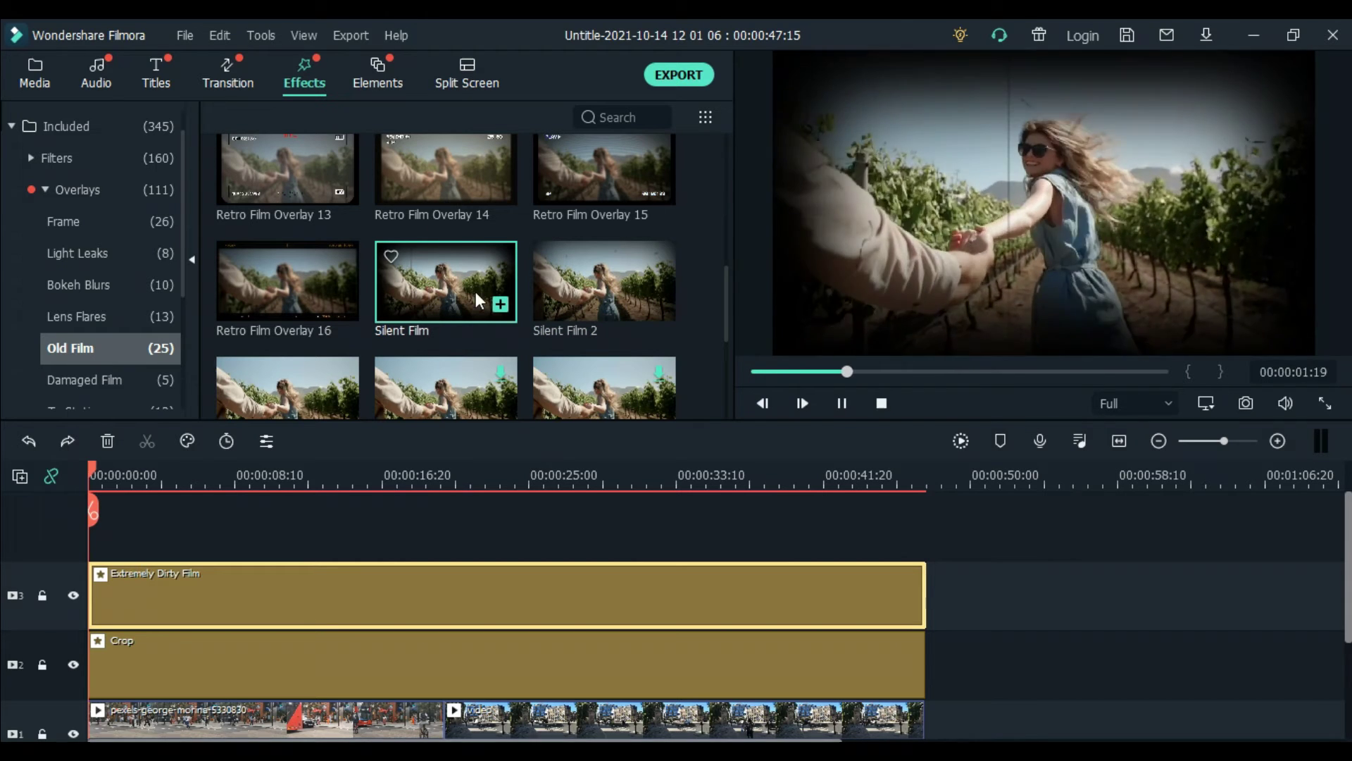
drag(449, 294, 174, 591)
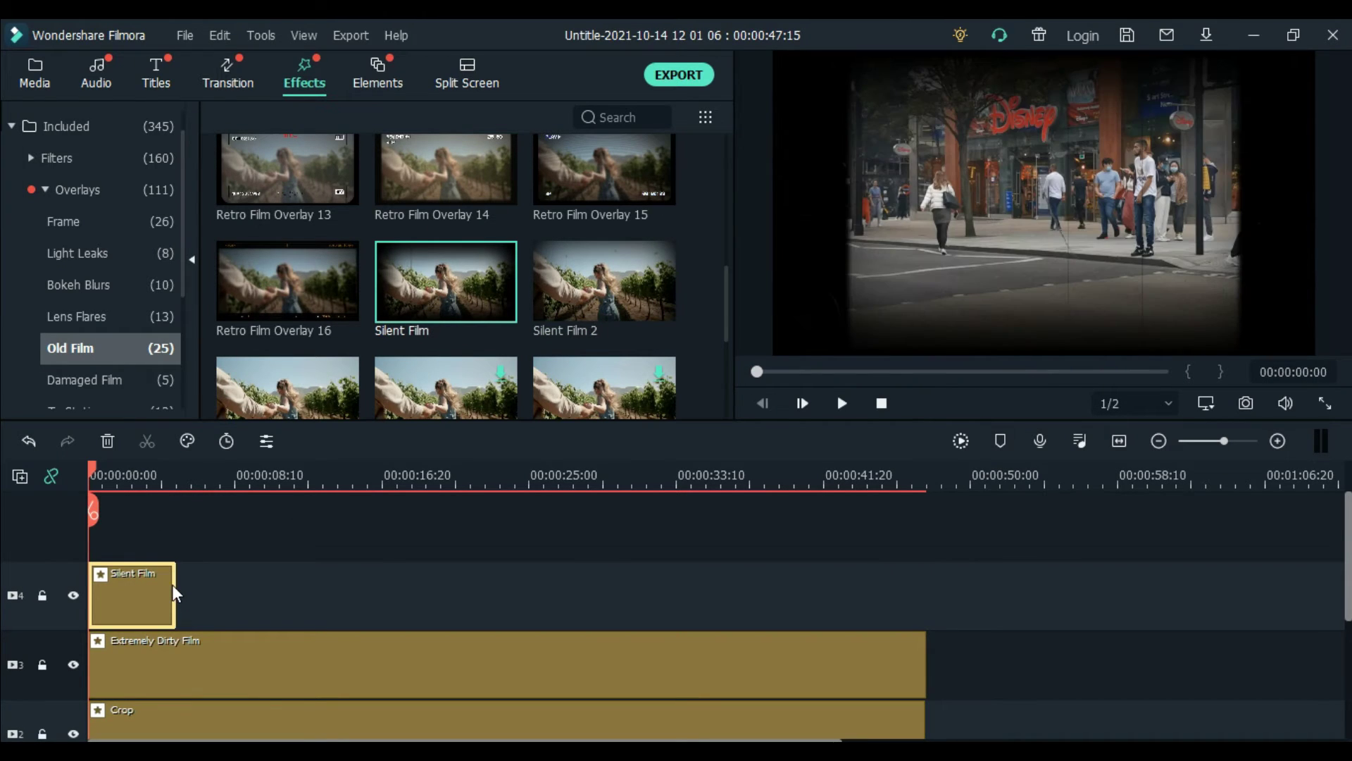
Step: Stretch Silent Film to 00:00:47:16 and turn on Auto Ripple
key(space)
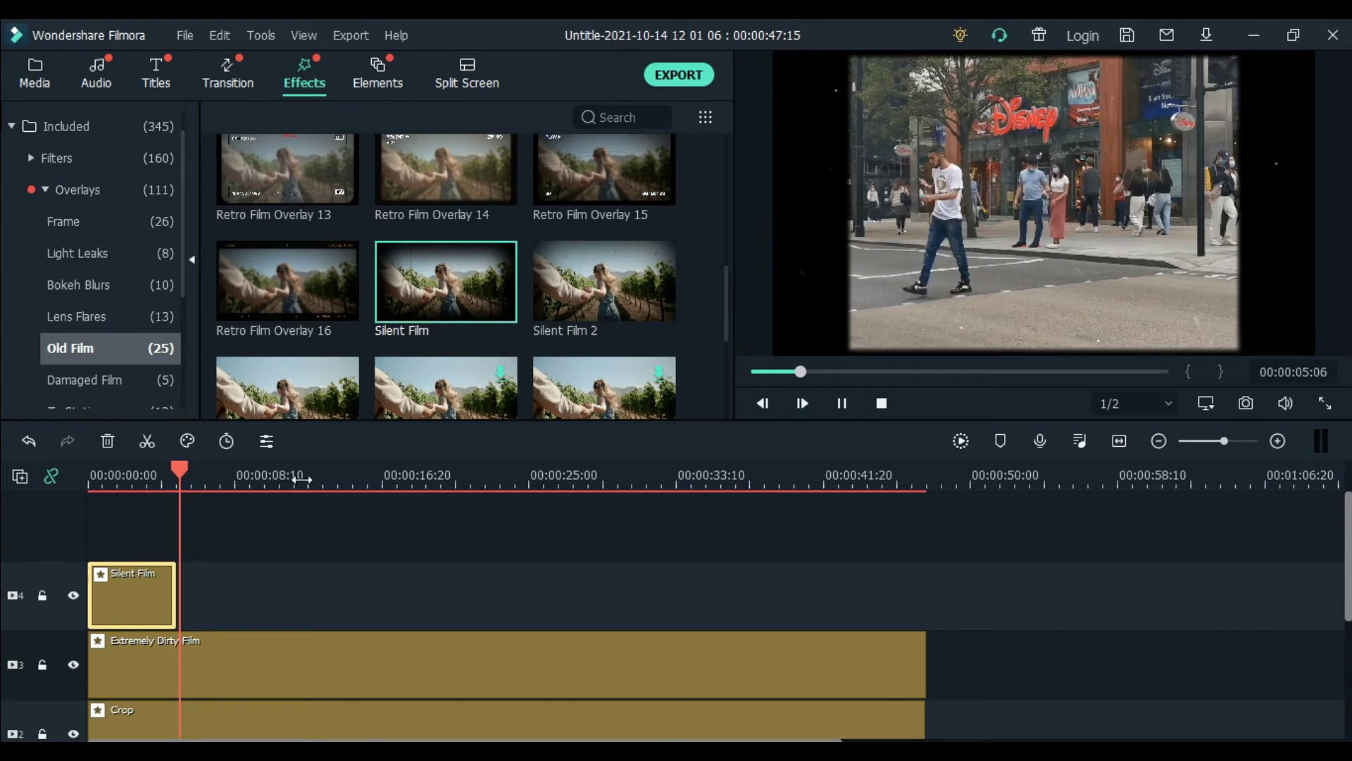
drag(174, 598, 926, 594)
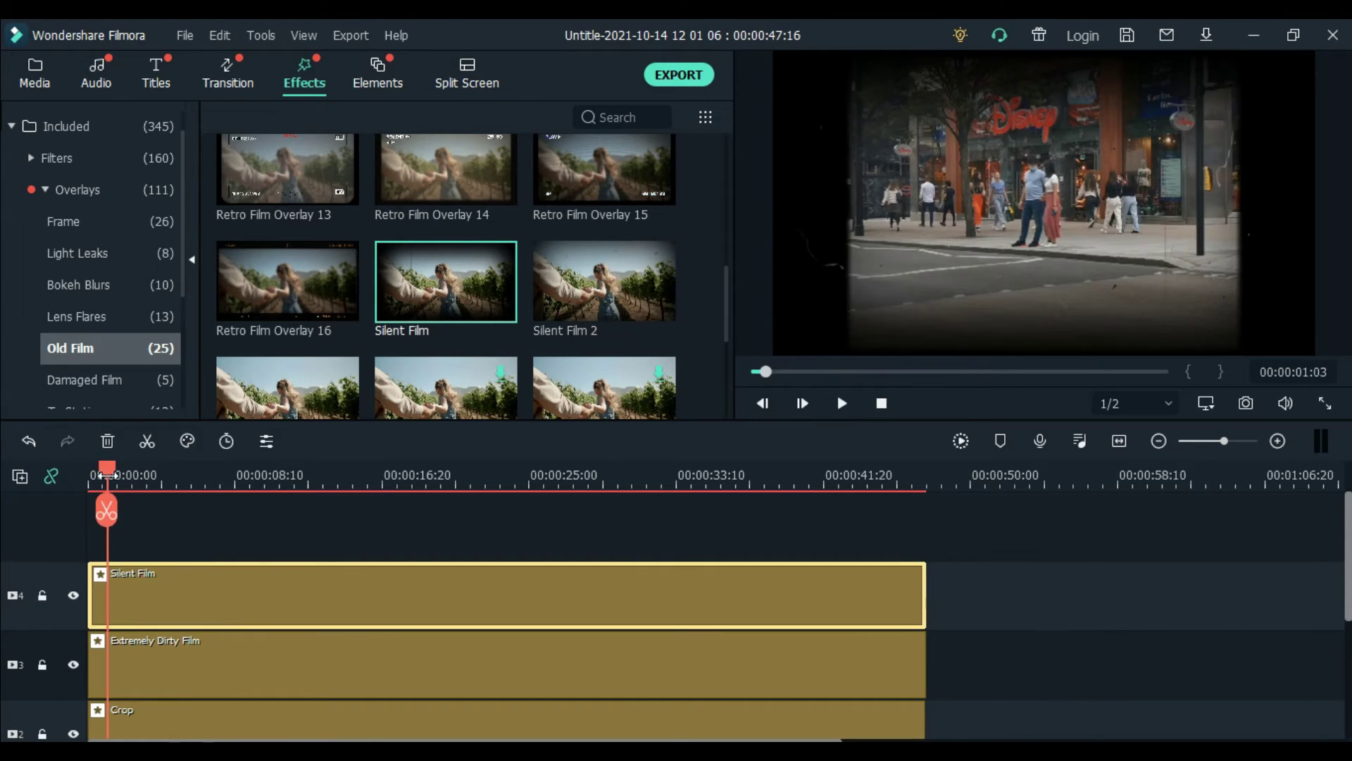
click(51, 476)
Step: Drop the Silent Film overlay's Alpha from 100 to 79 and apply it
double_click(252, 590)
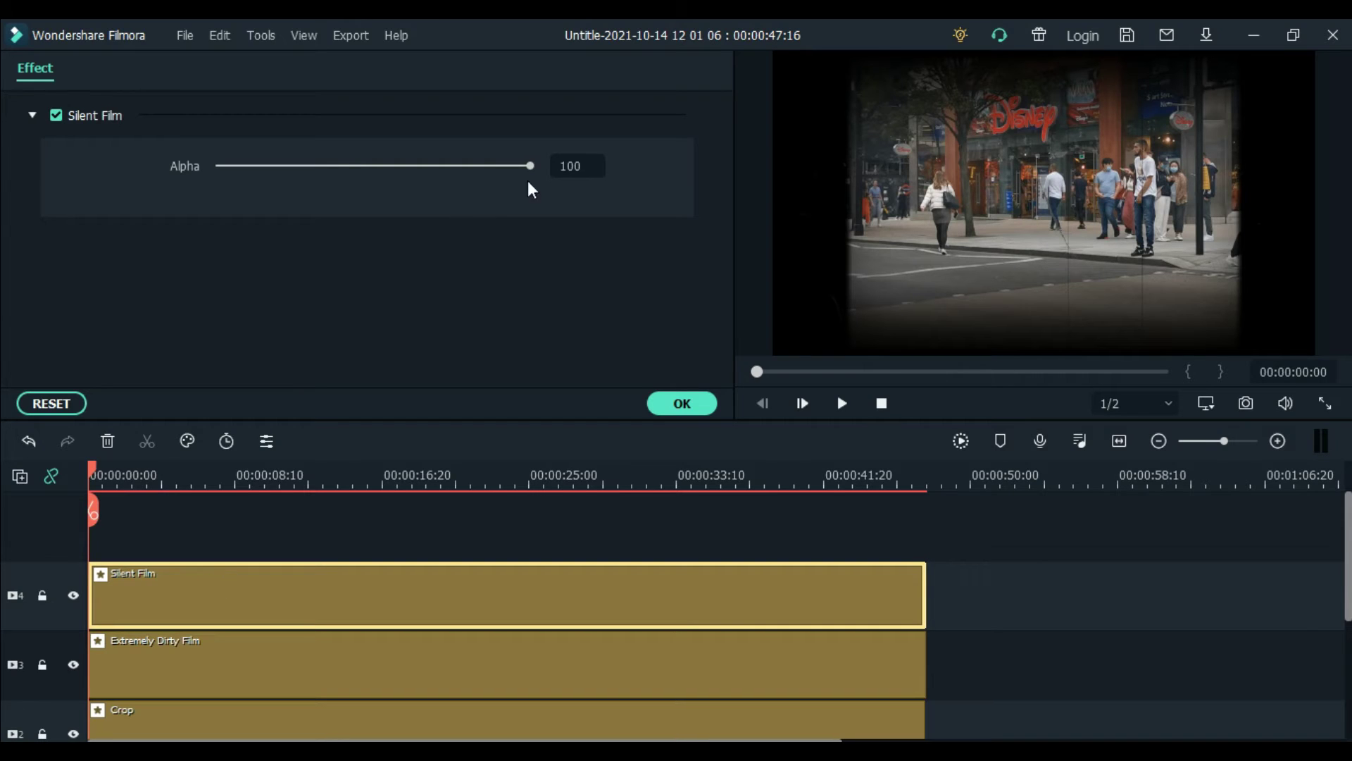
drag(529, 165, 466, 170)
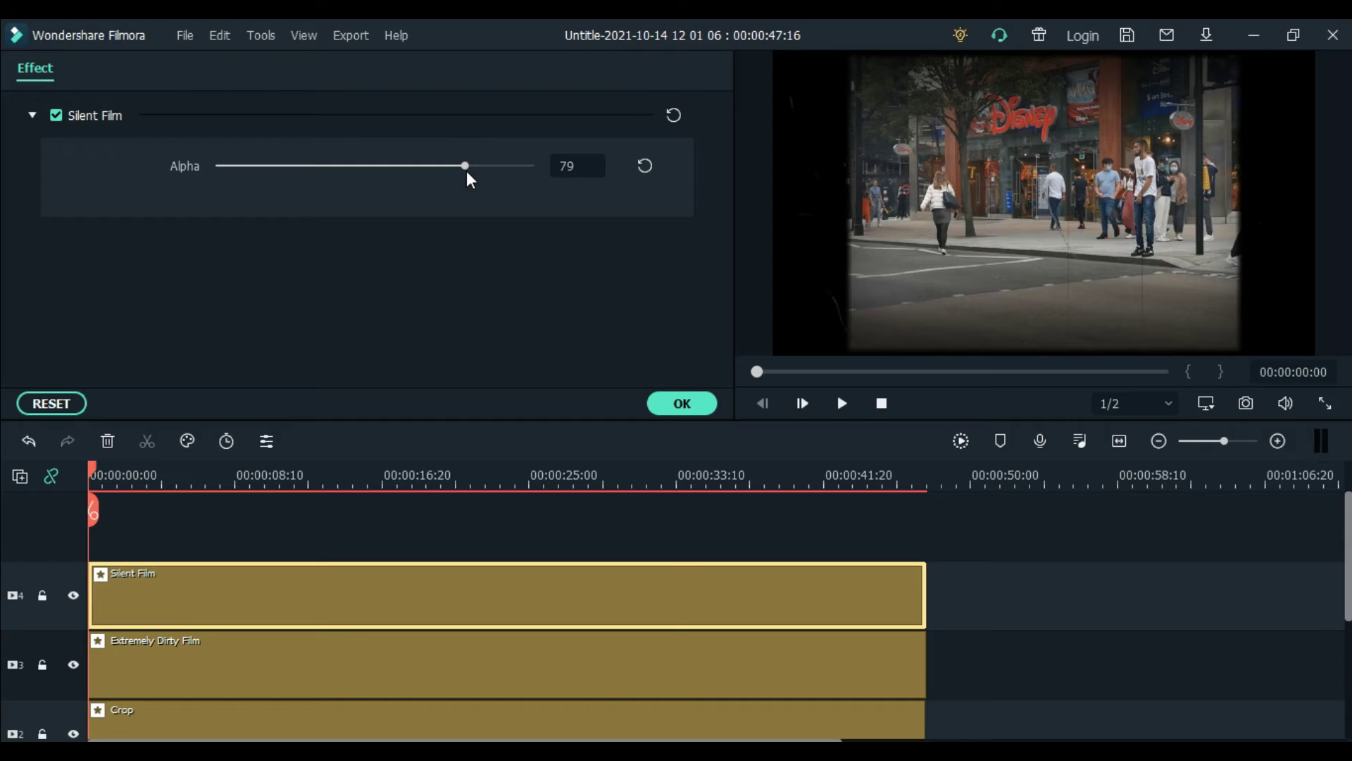
click(681, 403)
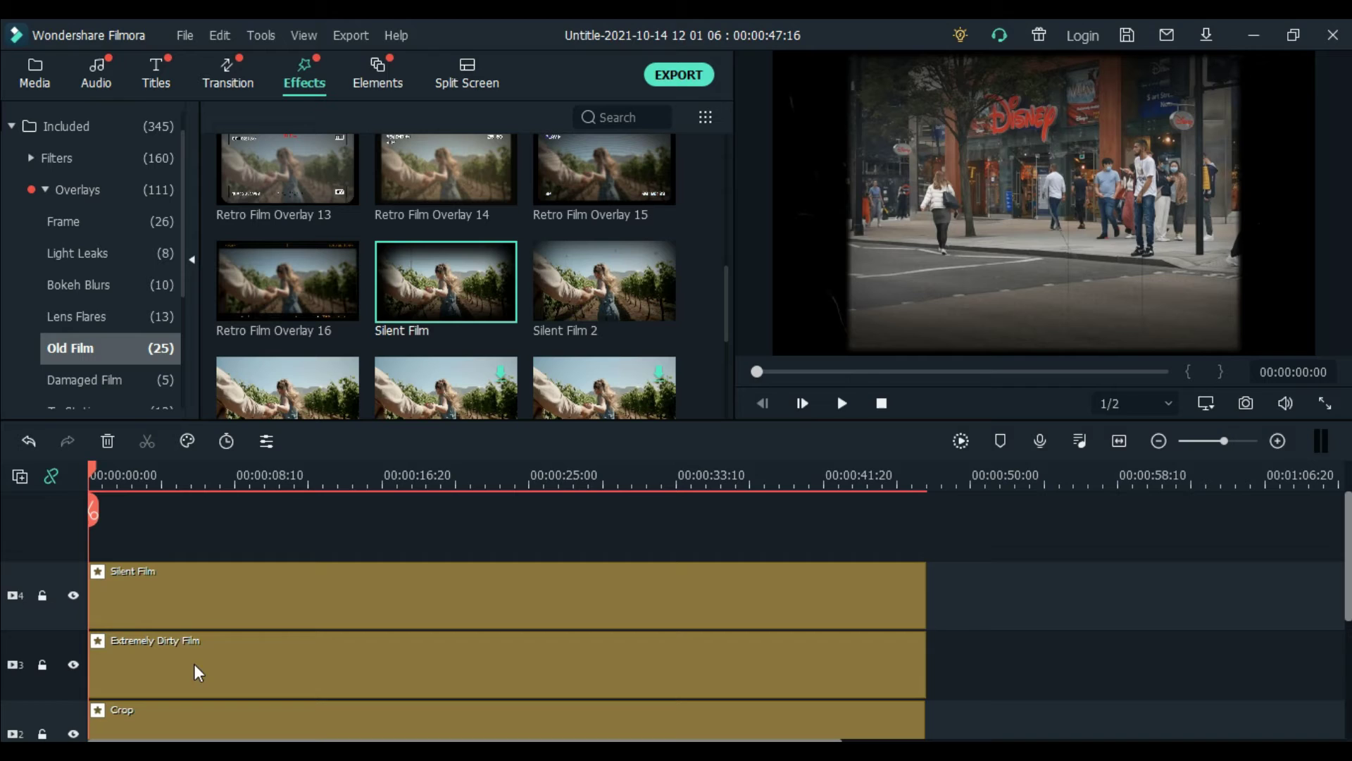
Step: Put the Vintage X-Process LUT on a new fifth track
scroll(121, 297, down, 3)
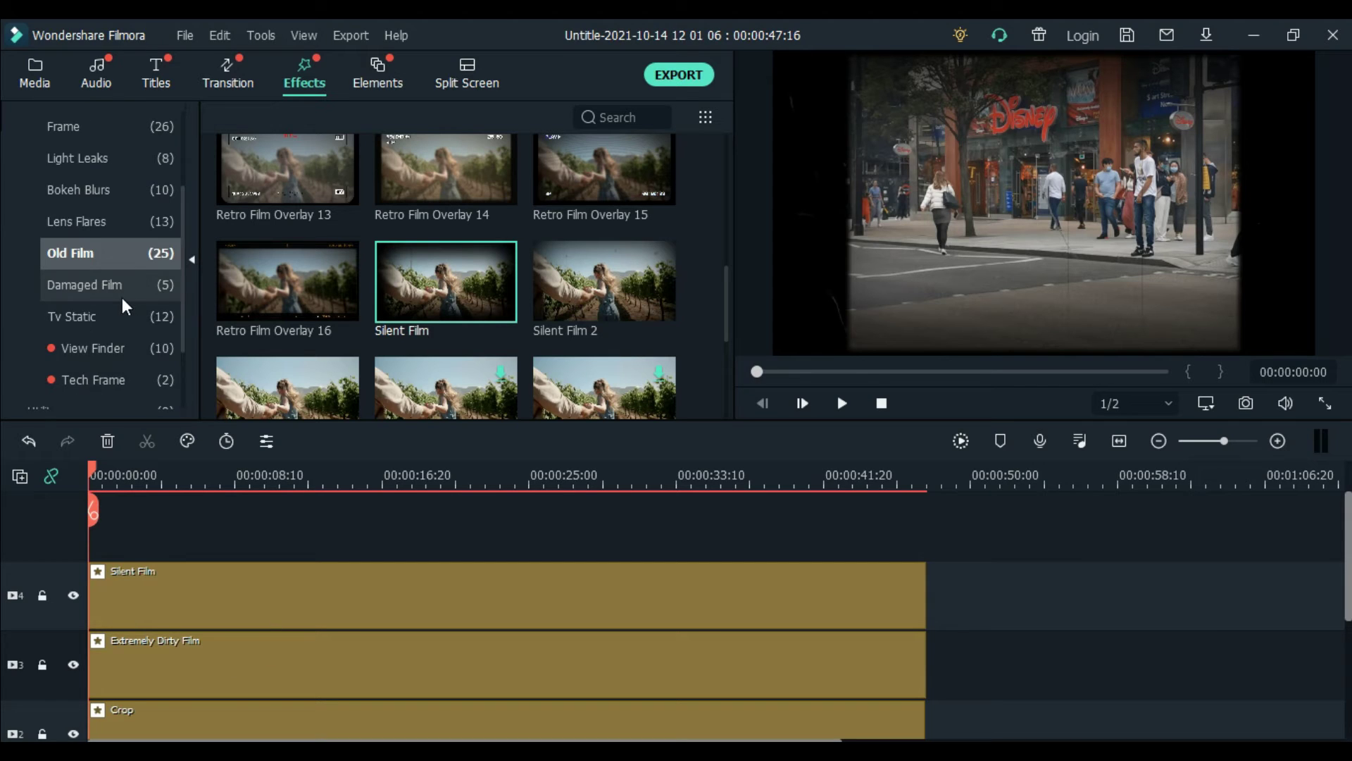
click(116, 355)
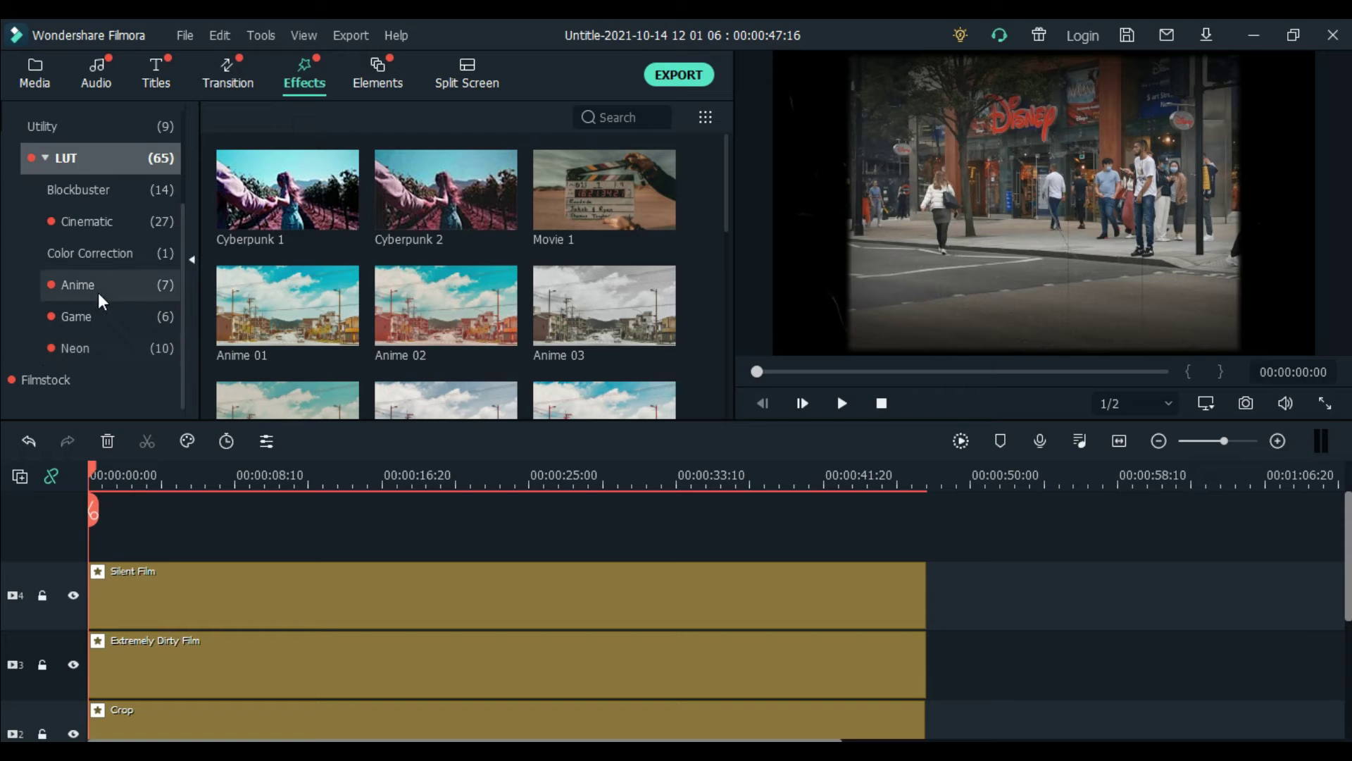
scroll(492, 243, down, 8)
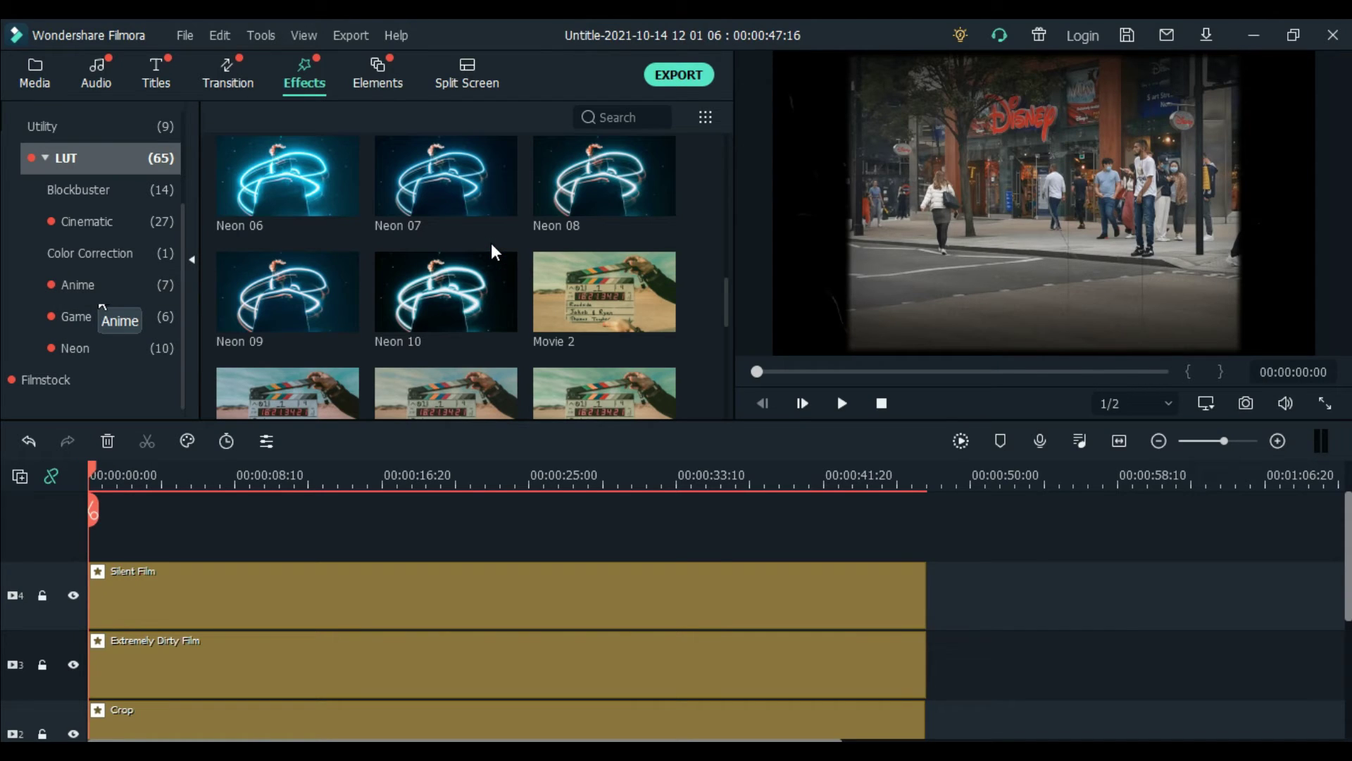
scroll(572, 260, down, 10)
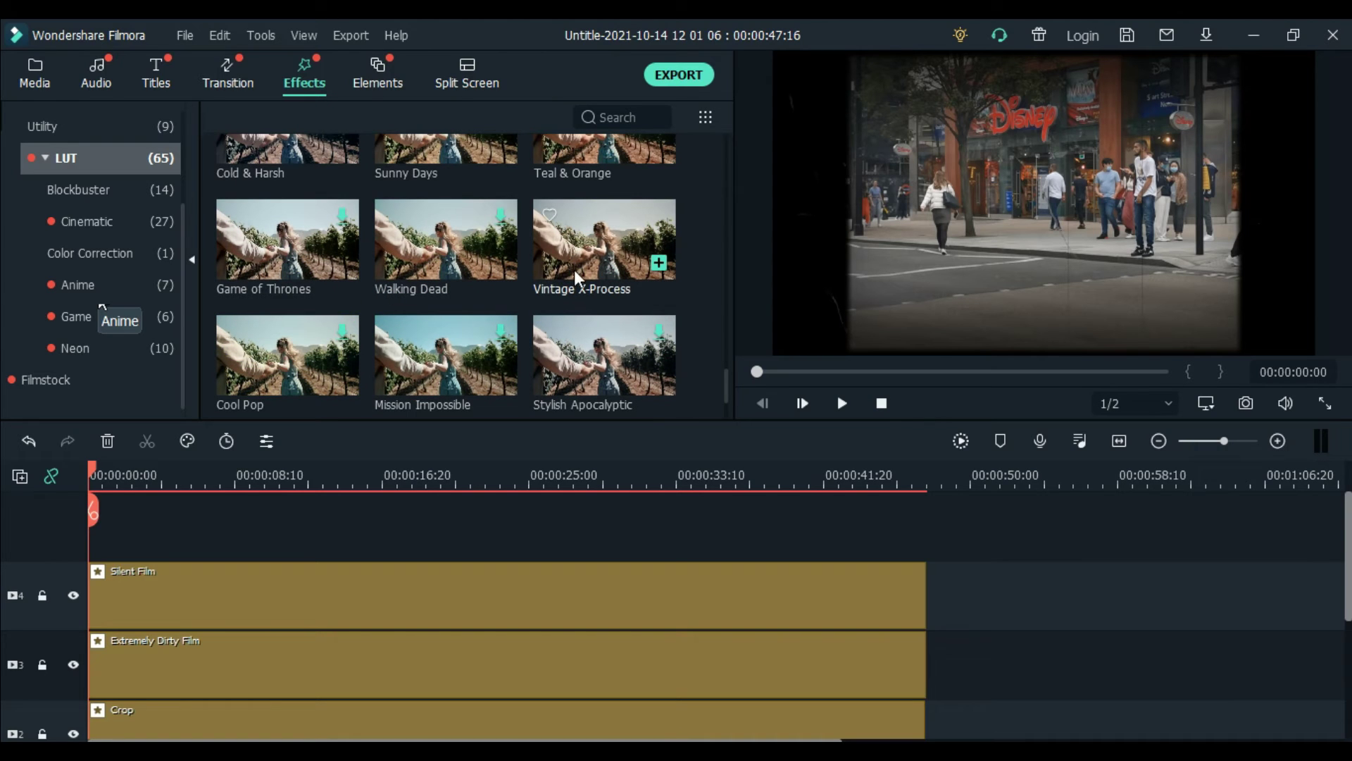
drag(591, 245, 168, 586)
Step: Stretch Vintage X-Process across the whole footage and play the project from the start
drag(162, 475, 106, 477)
key(space)
click(154, 591)
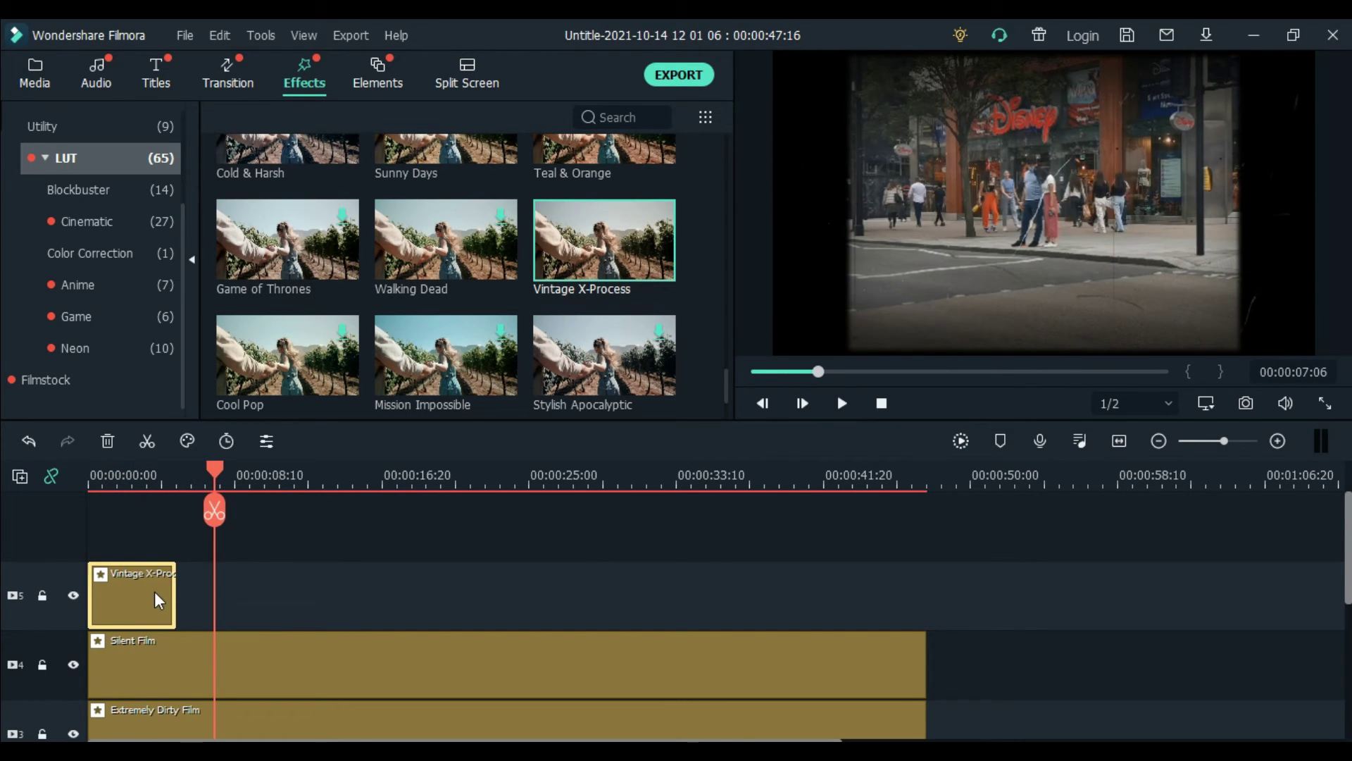
drag(174, 594, 923, 590)
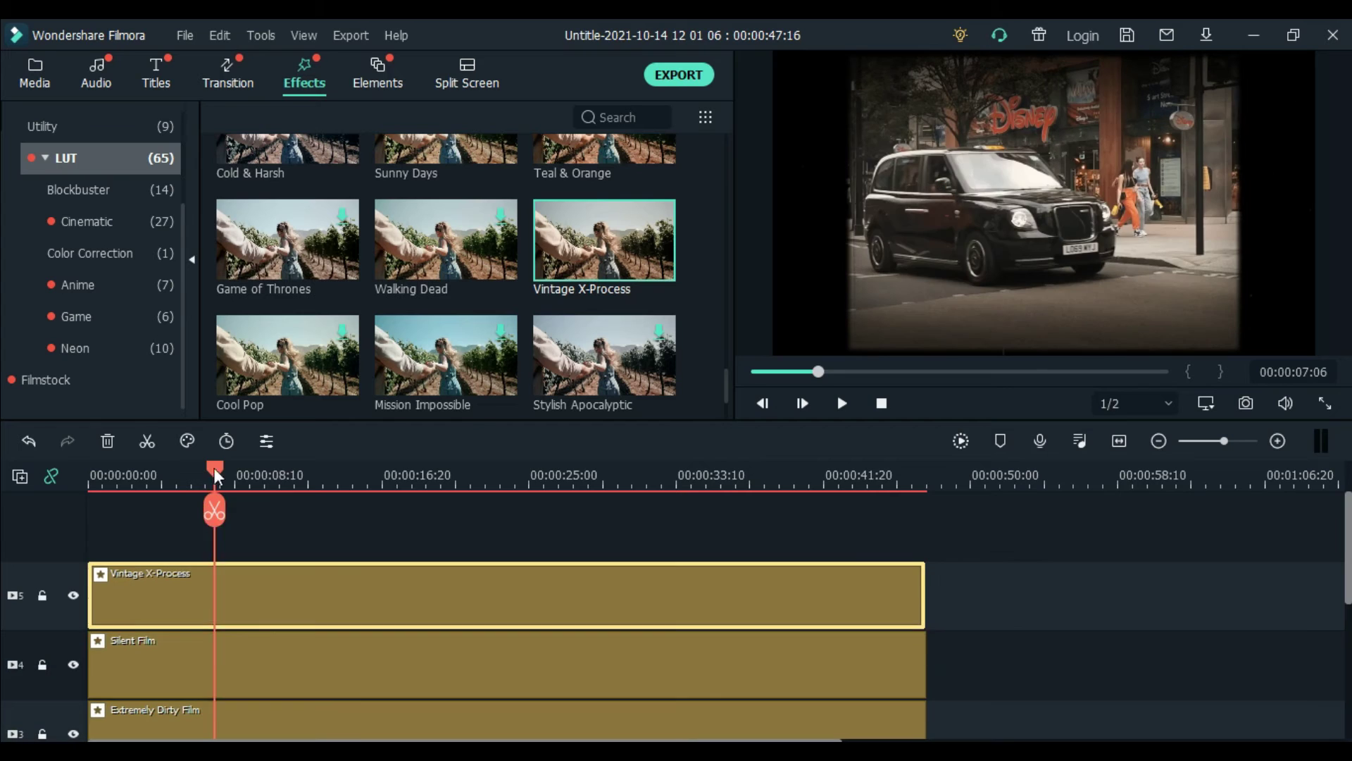
key(Home)
key(space)
Step: From Project Media, add the Sun Machine One – Loopop music to the timeline at the start
click(39, 79)
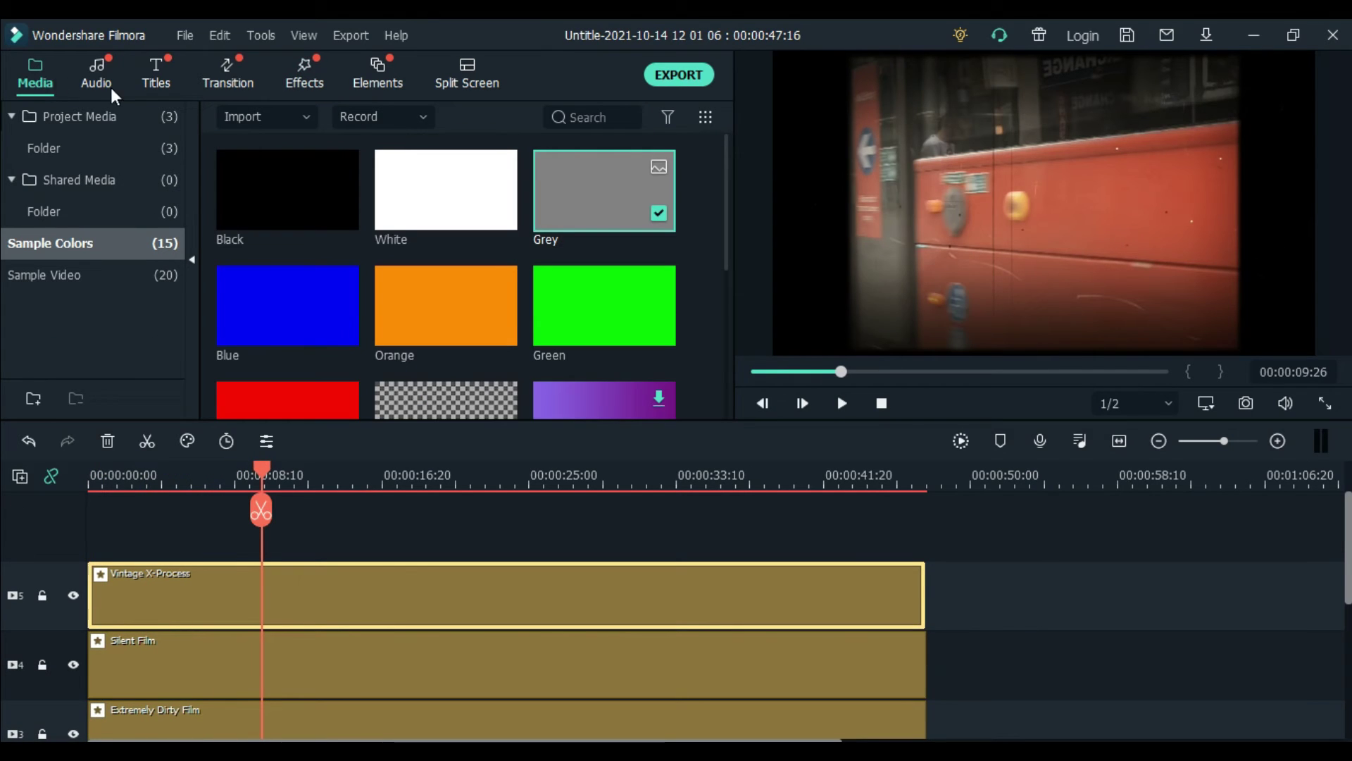
click(82, 119)
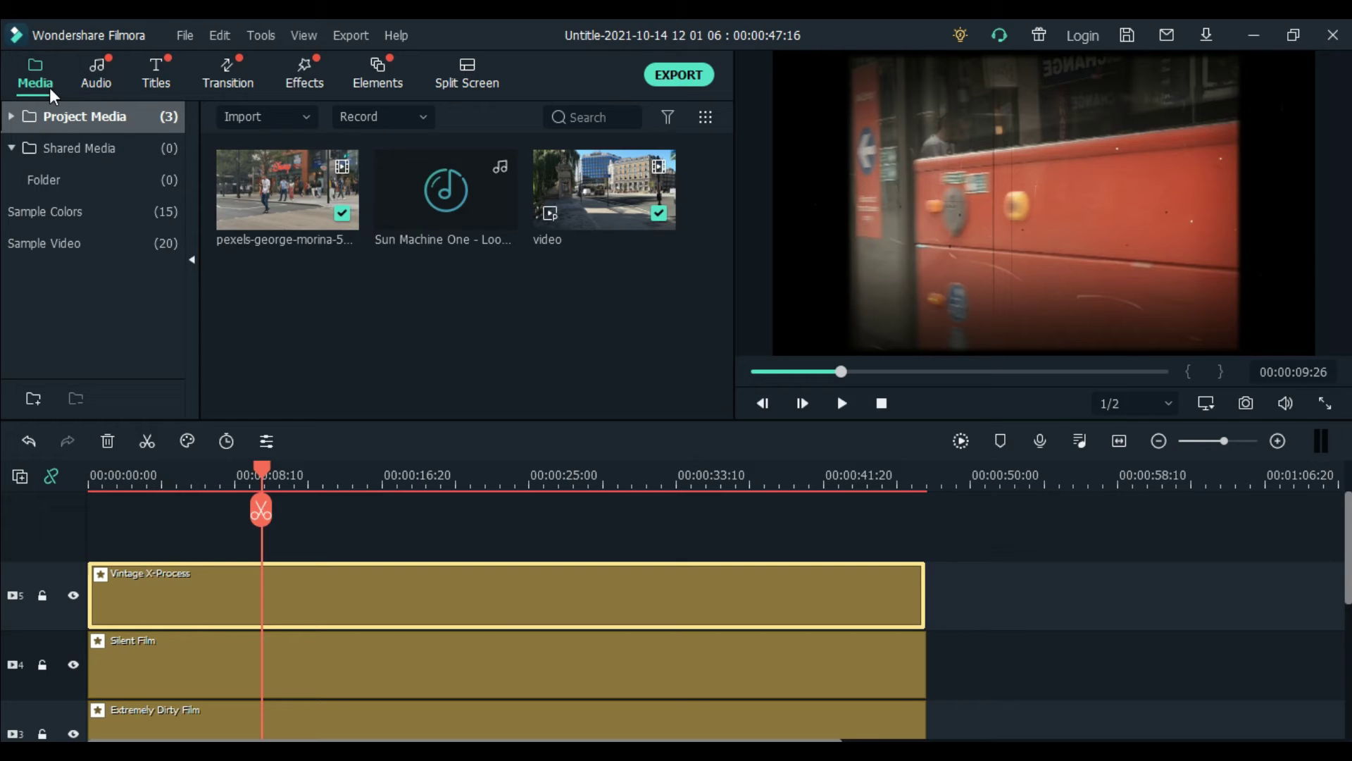
mouse_move(421, 264)
drag(260, 468, 90, 471)
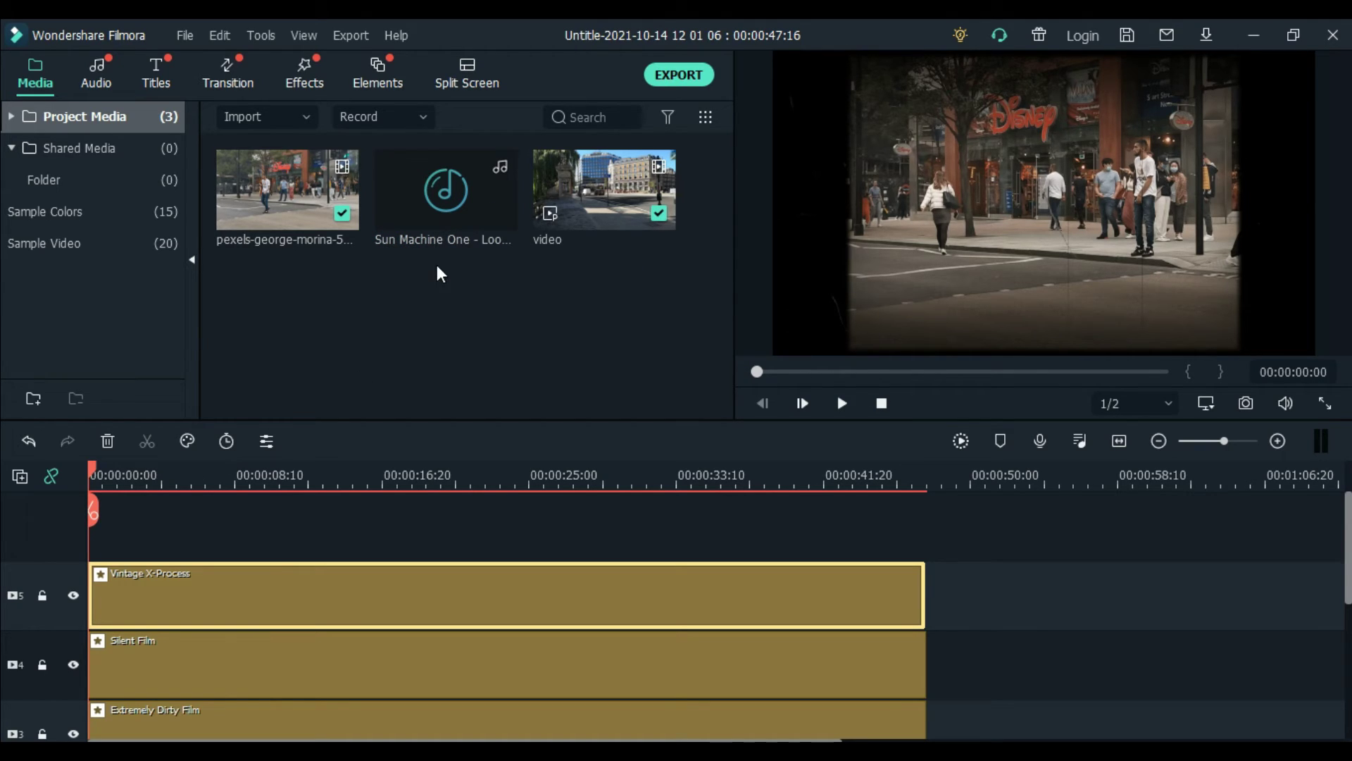
mouse_move(460, 177)
click(504, 211)
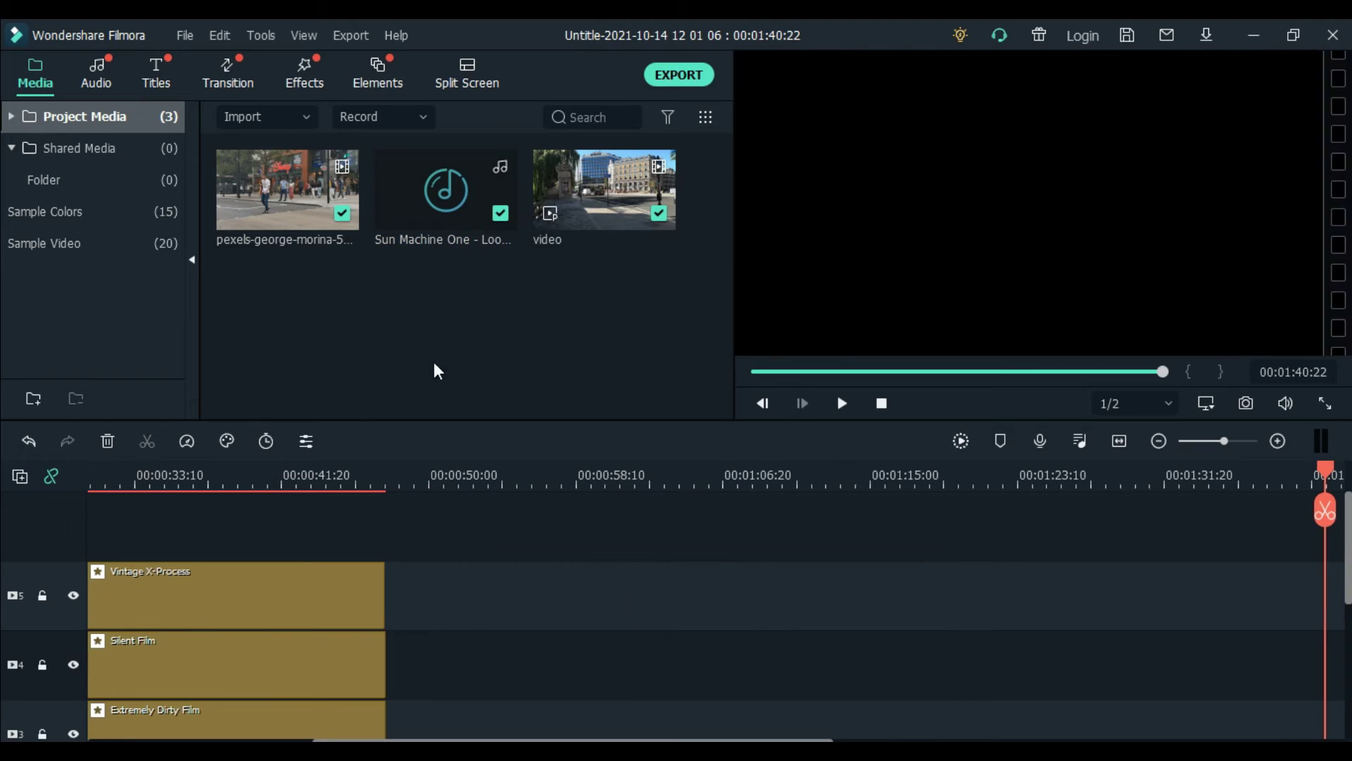
Step: Split the music at 00:00:47:08 where the video ends and select the leftover tail
scroll(459, 509, down, 3)
scroll(461, 519, down, 1)
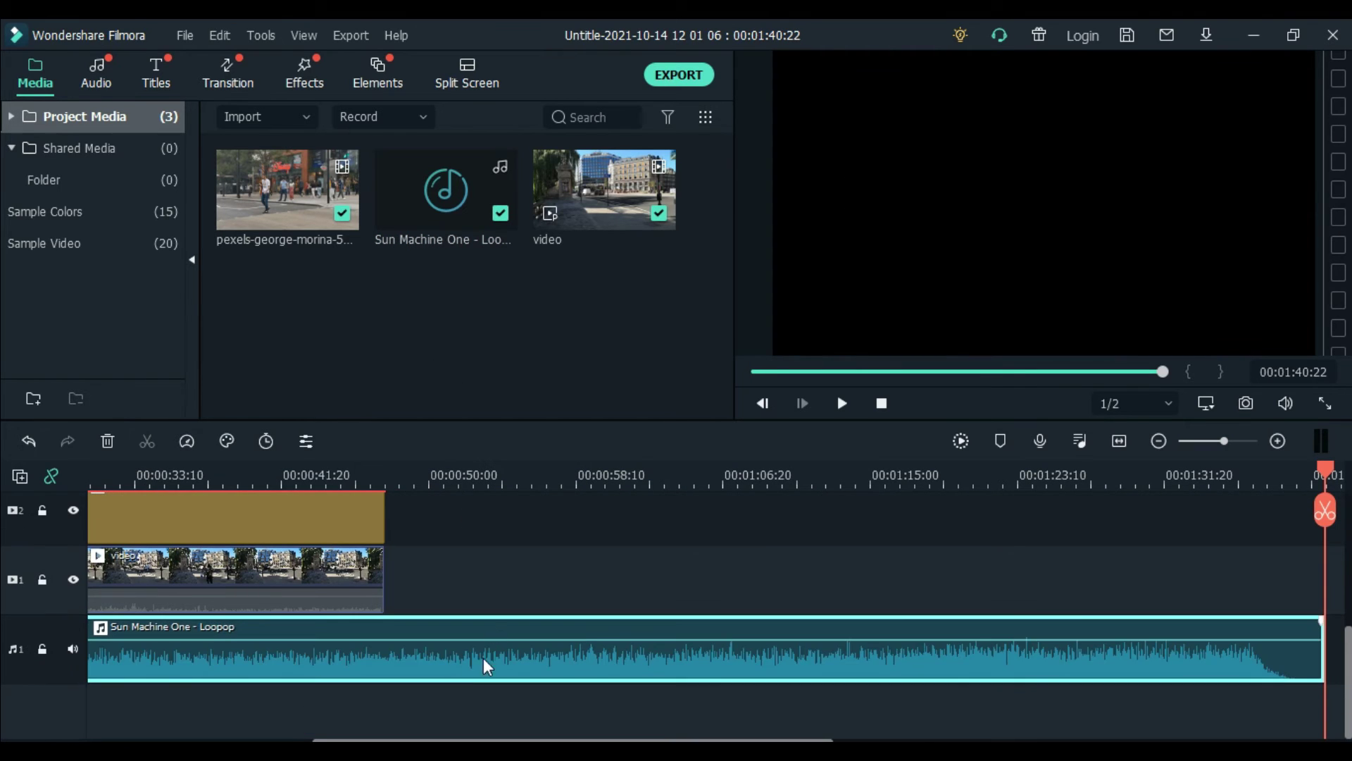
click(382, 476)
click(381, 510)
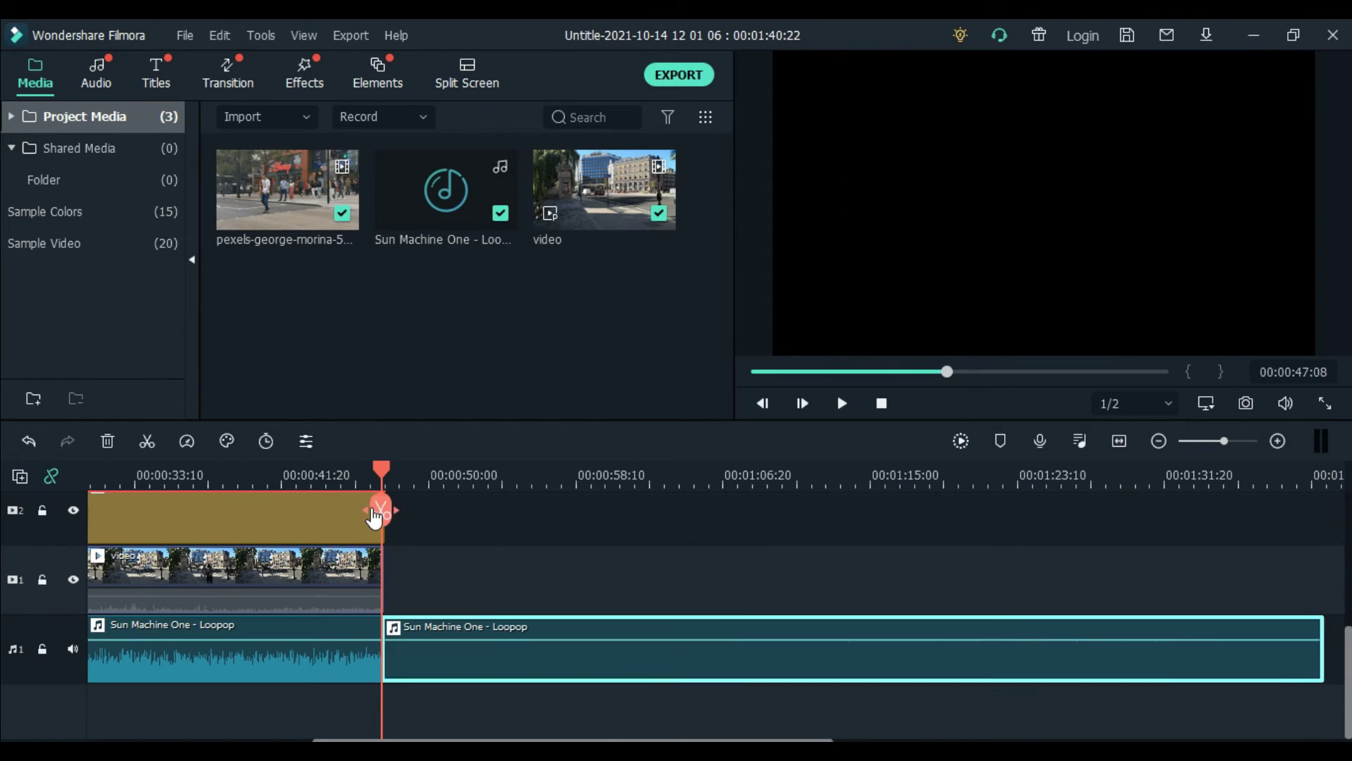
drag(433, 665, 437, 673)
Step: Delete the music tail and trim all tracks to end at 00:00:45:28
key(Delete)
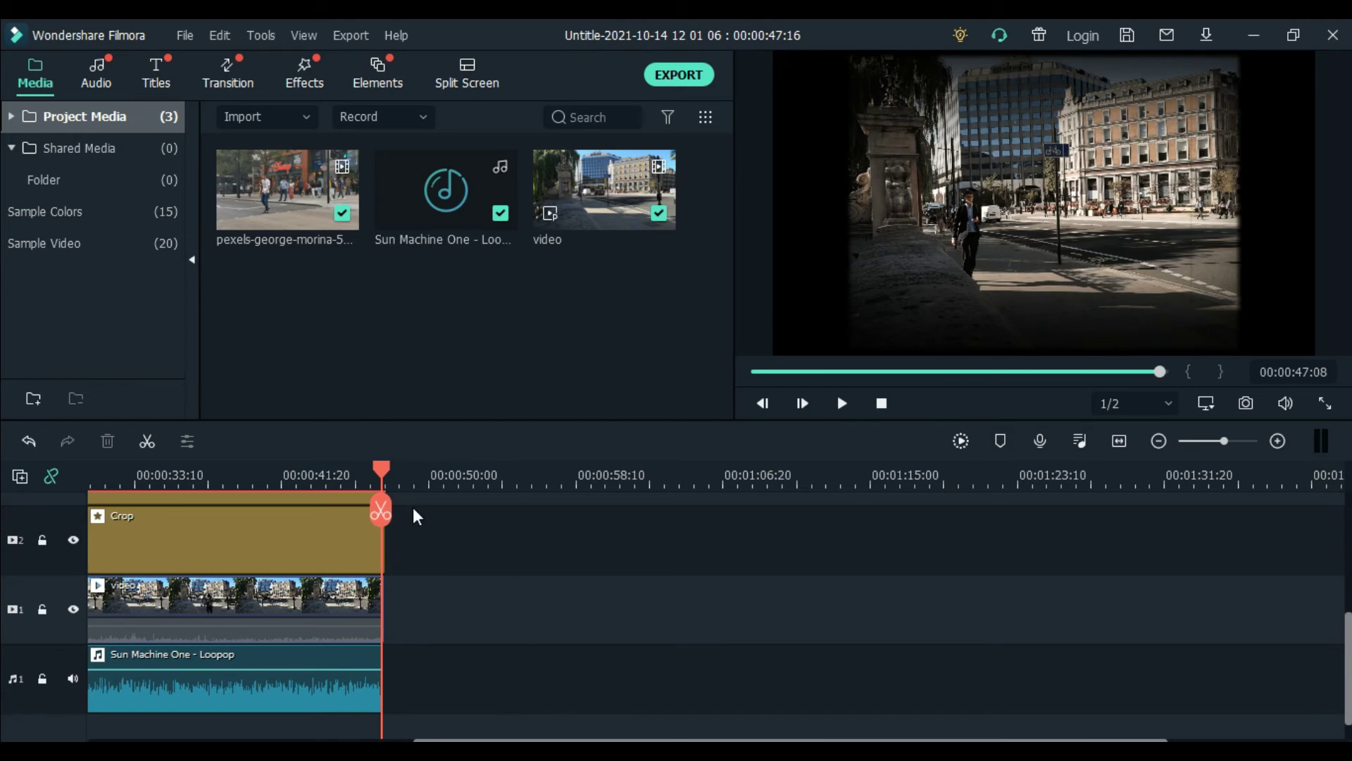
scroll(409, 511, up, 3)
drag(381, 465, 358, 464)
click(357, 510)
scroll(373, 563, up, 1)
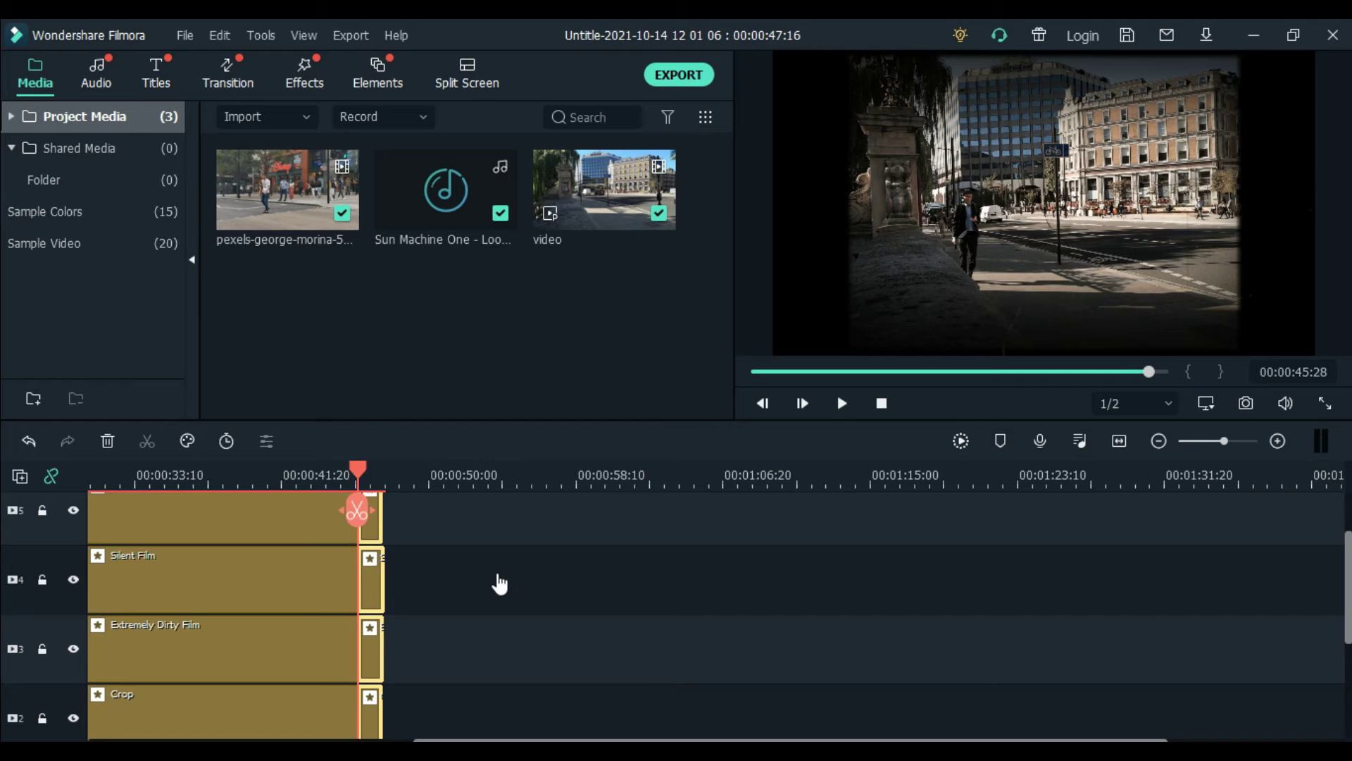
key(Delete)
Step: Lower the music track volume to -1.50 dB
scroll(408, 601, down, 1)
scroll(405, 599, down, 1)
key(Home)
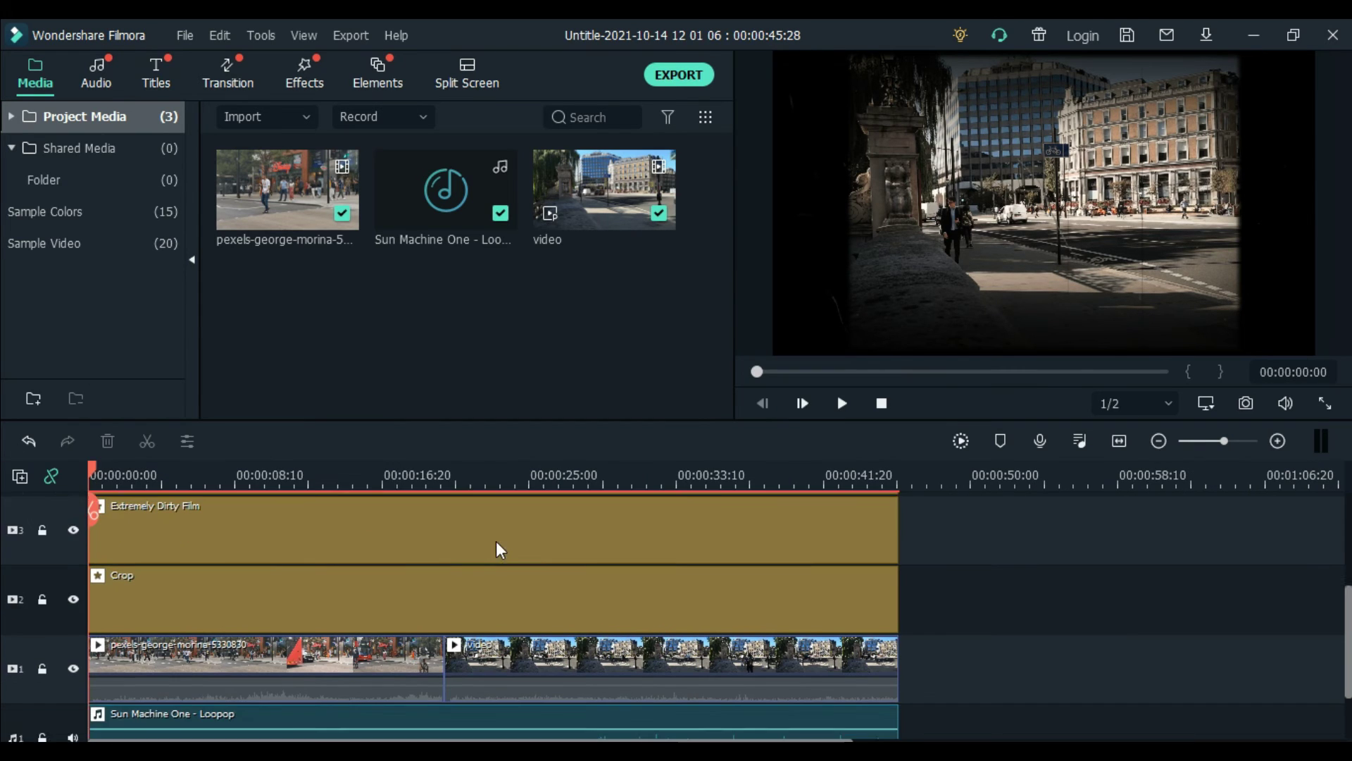
scroll(463, 624, down, 1)
mouse_move(299, 672)
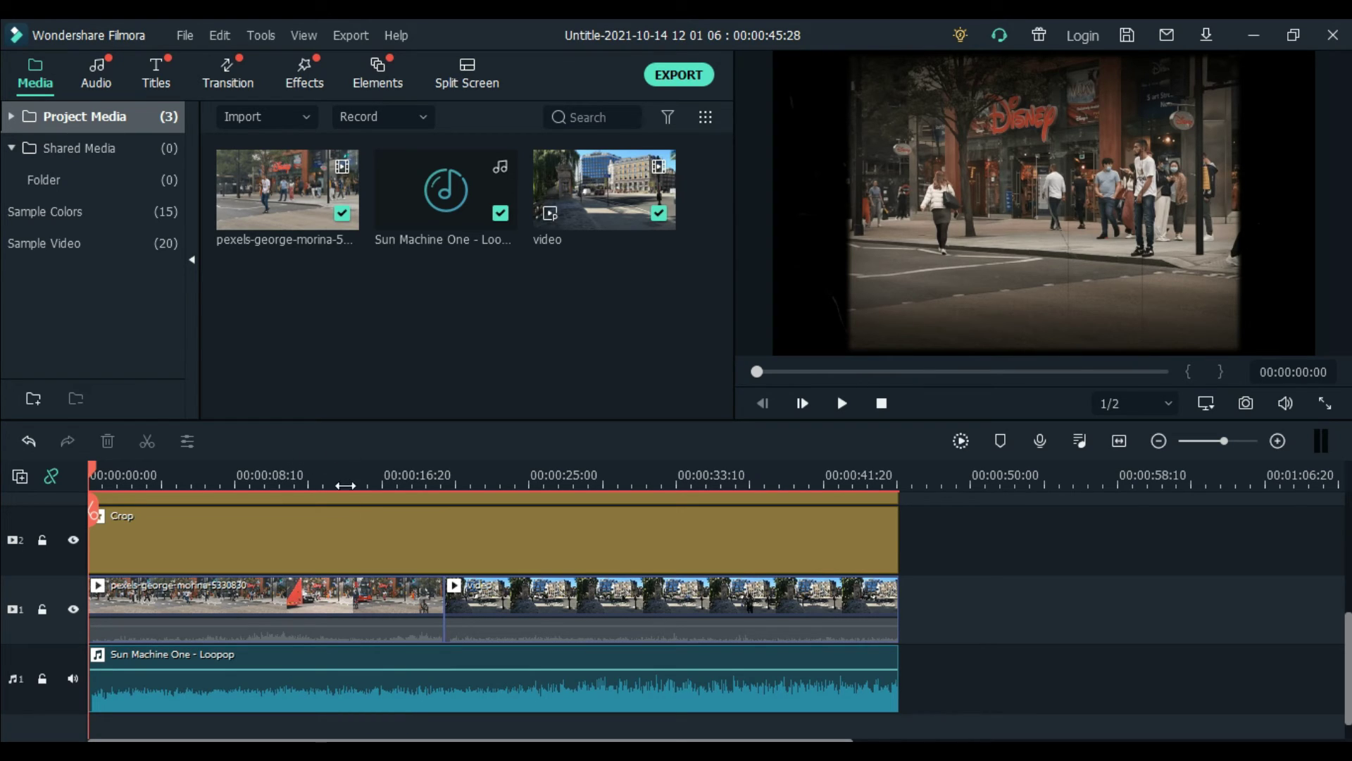
mouse_move(257, 668)
drag(257, 668, 257, 672)
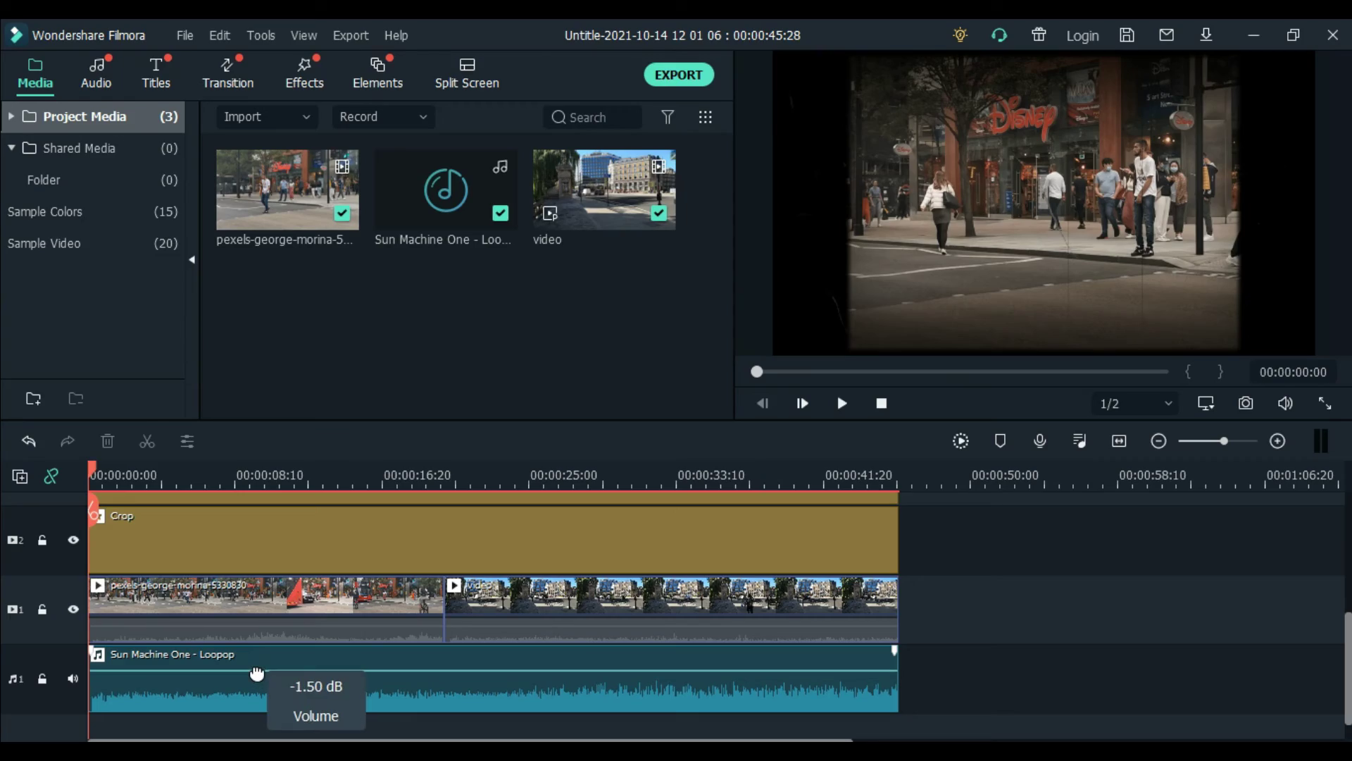